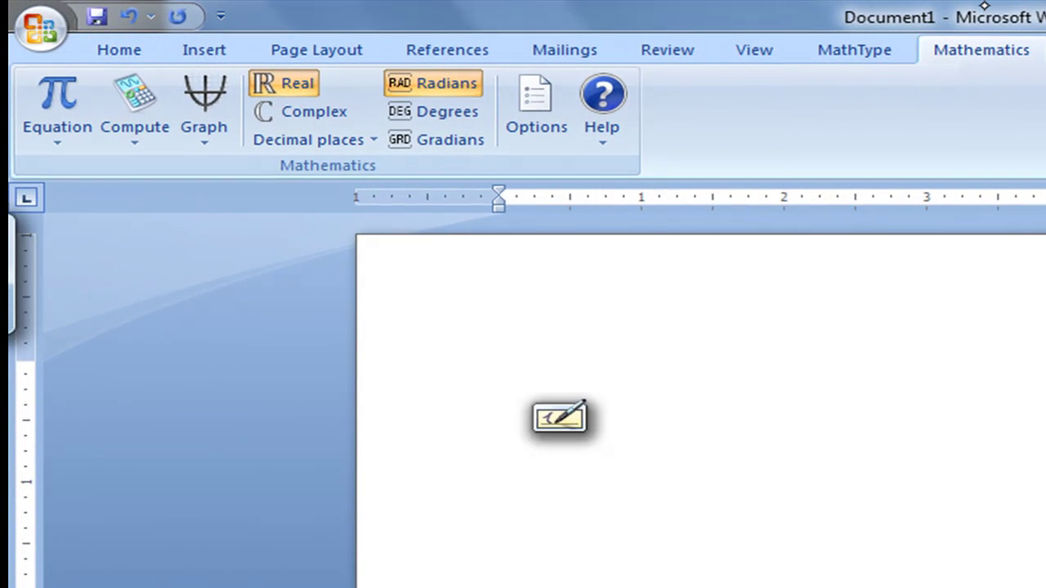
# Step: Insert the equation x² − 2x + 3 = 0 and solve for x, dismissing the no-solution error
pyautogui.click(56, 105)
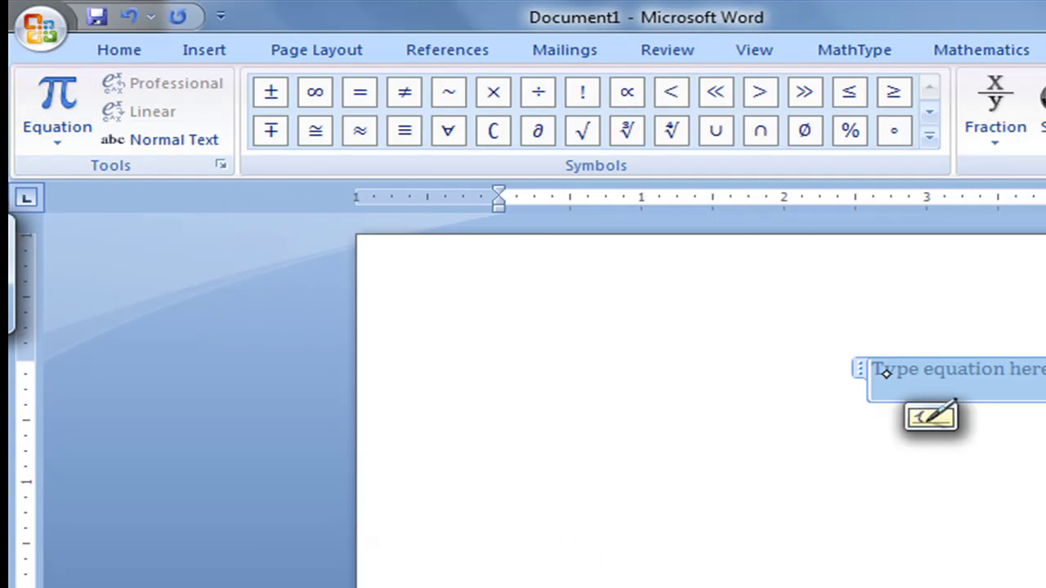
pyautogui.write('x')
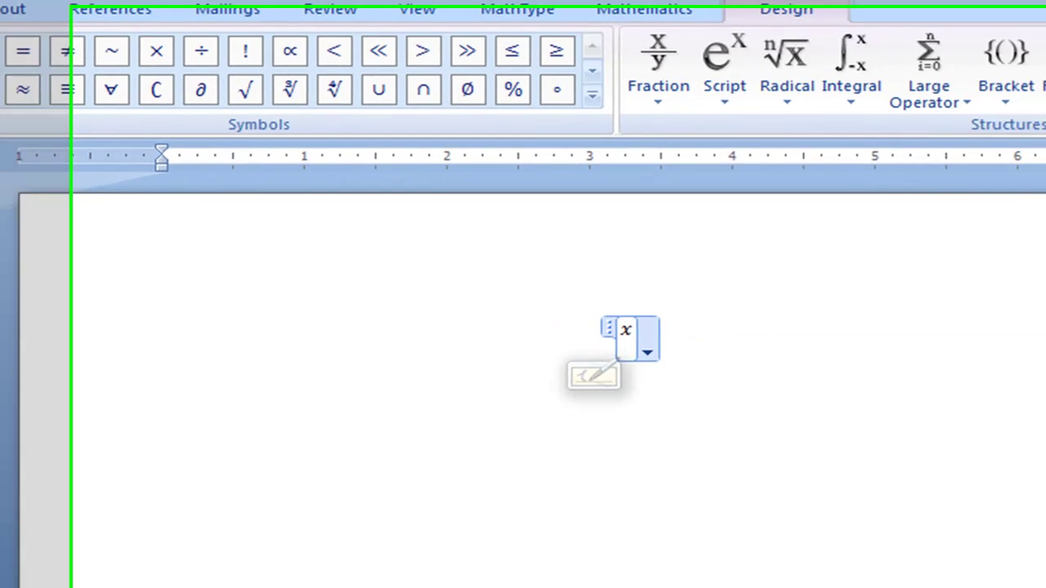
pyautogui.write('^2')
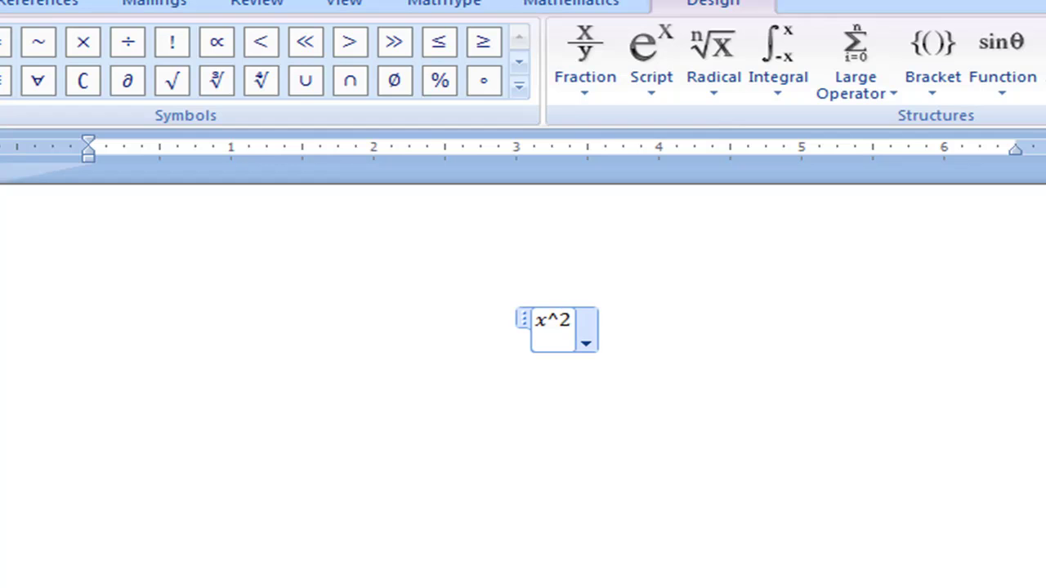
pyautogui.write('-2x')
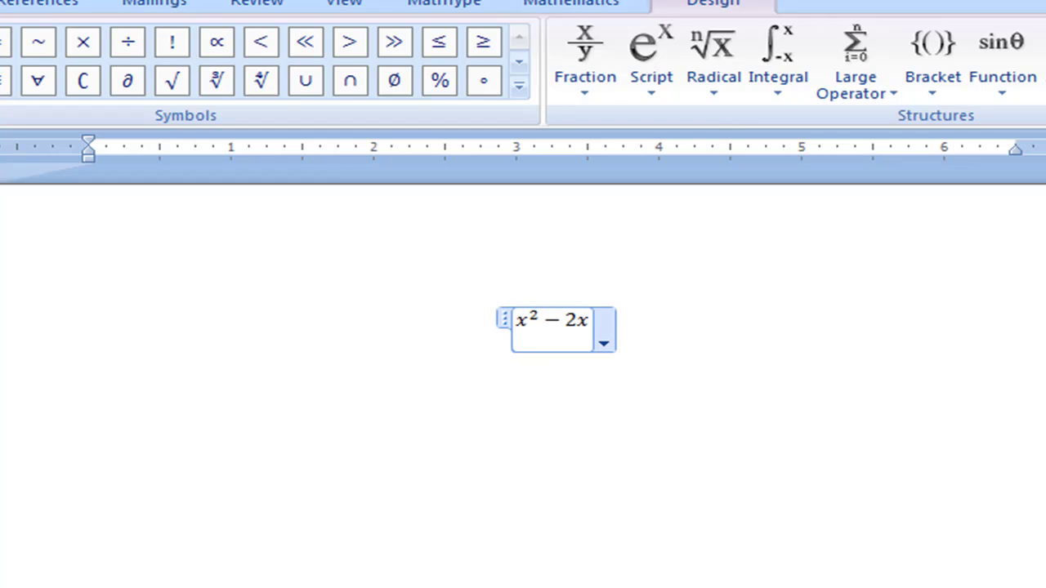
pyautogui.write('+3')
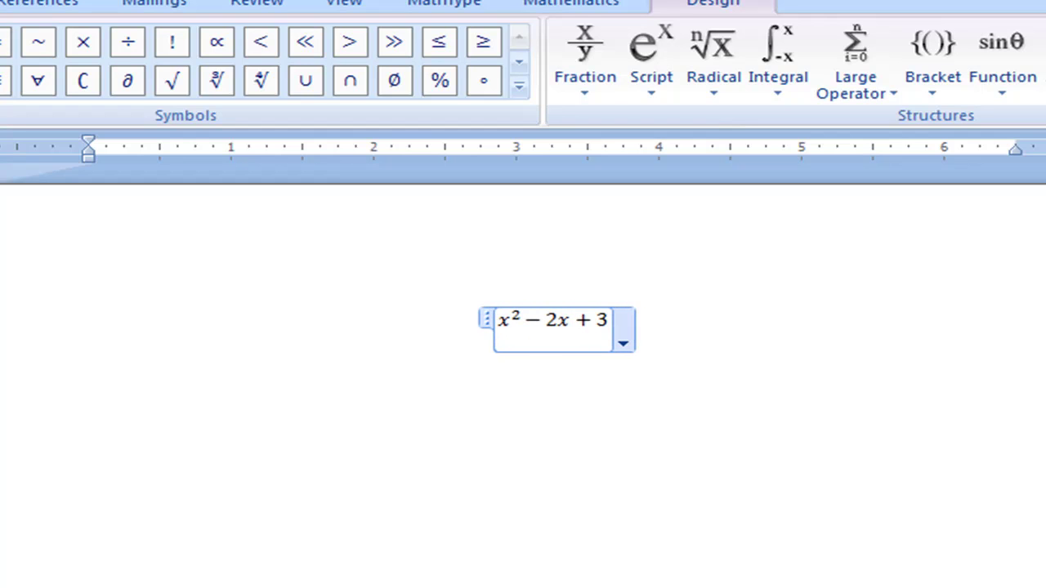
pyautogui.write('=0')
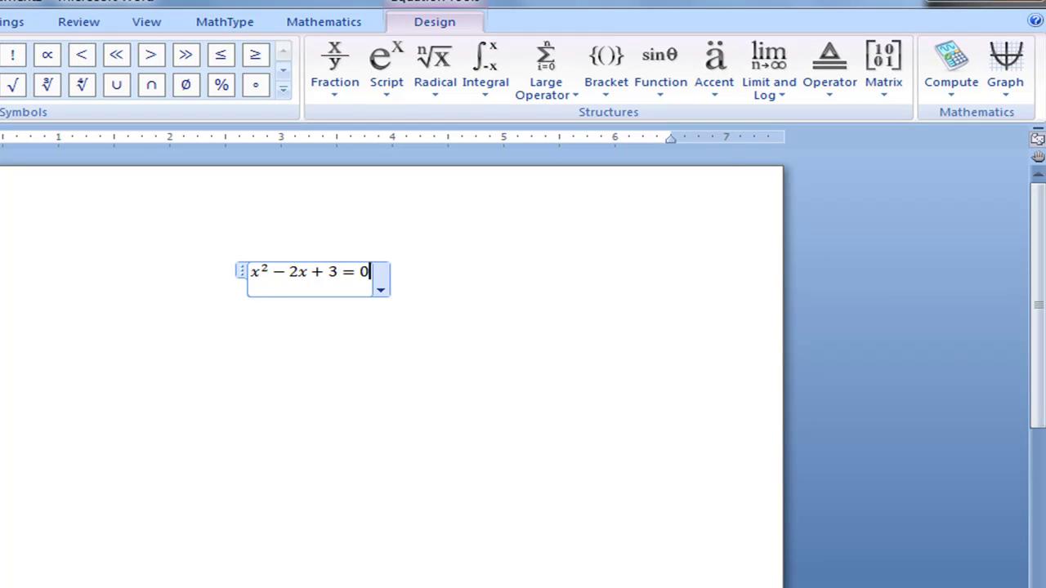
pyautogui.click(950, 72)
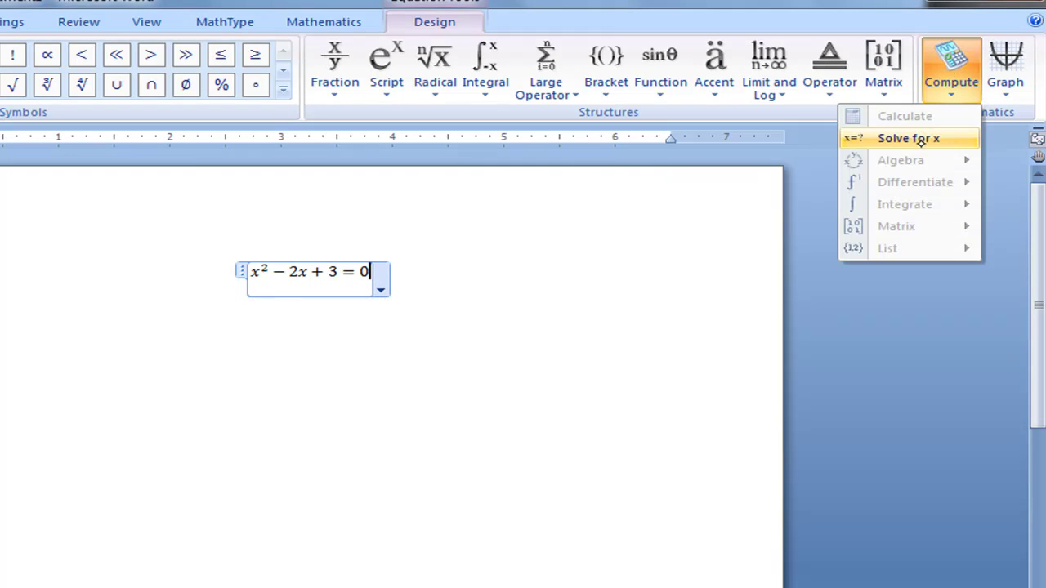
pyautogui.click(921, 137)
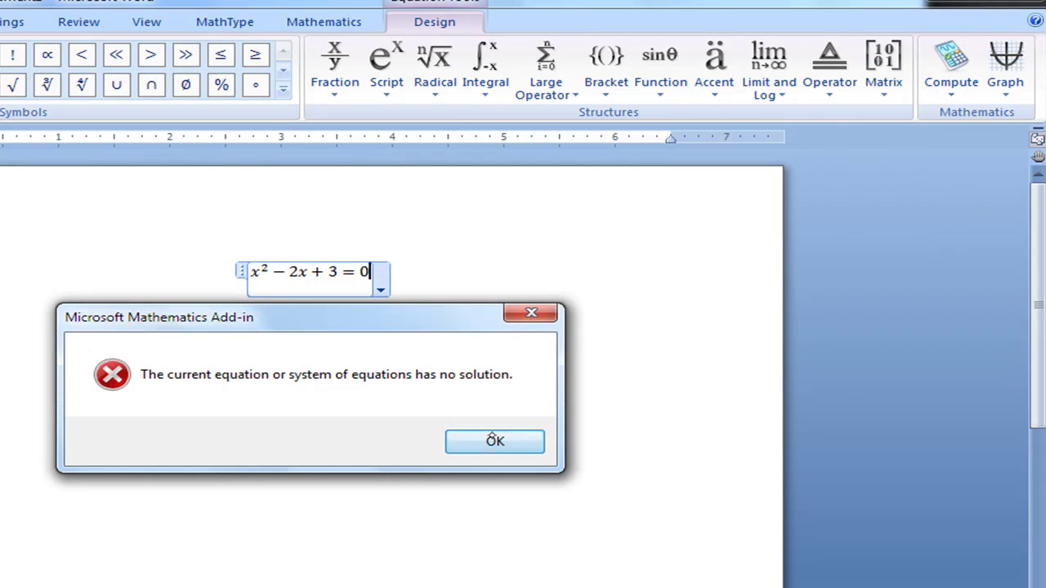
pyautogui.click(495, 446)
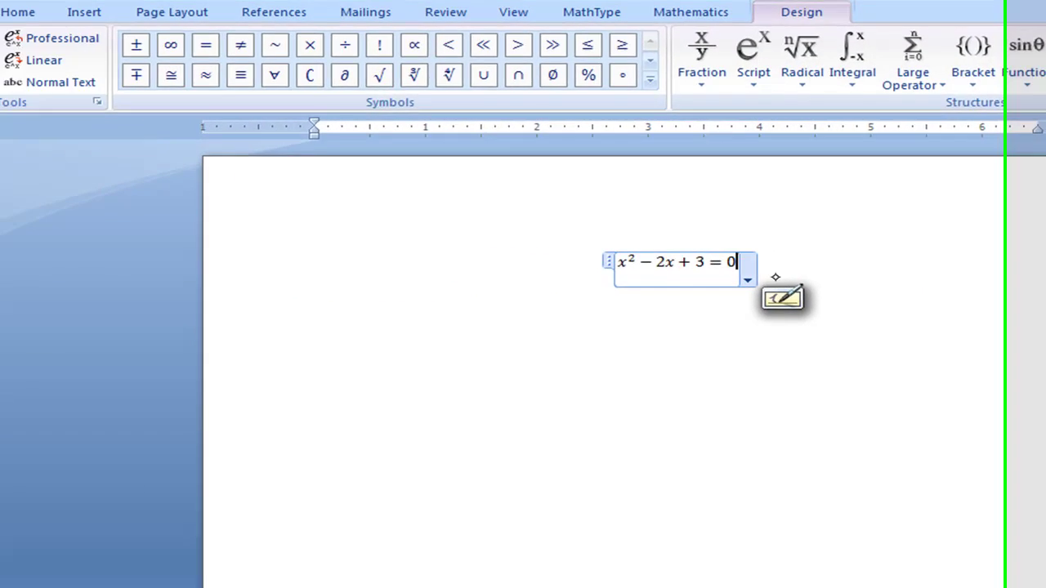
# Step: On a new line, insert x² + 2x + 1 = 0 and solve for x, giving x = −1 or x = −1
pyautogui.click(428, 284)
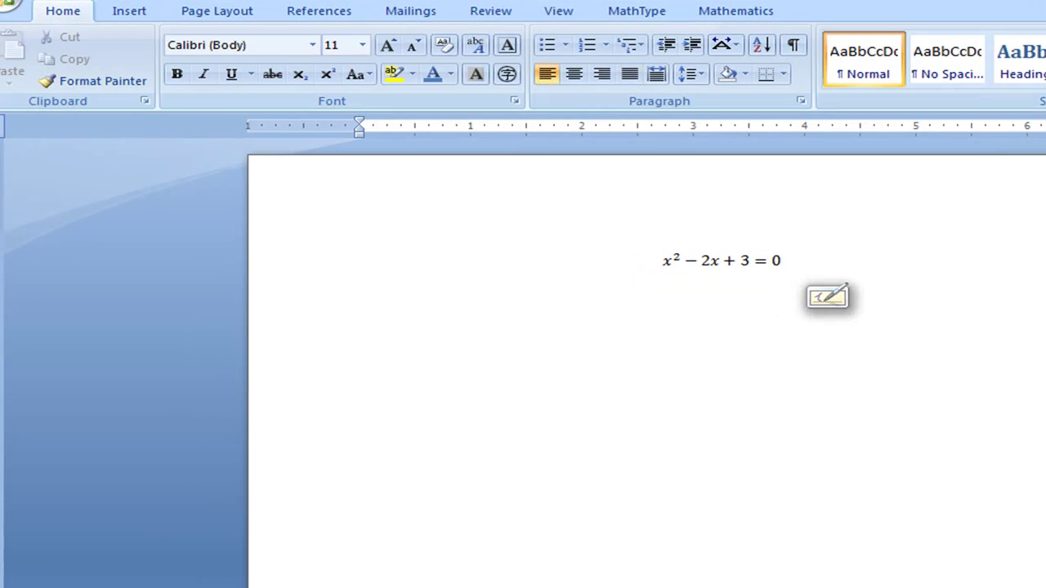
pyautogui.press('Return')
pyautogui.click(740, 11)
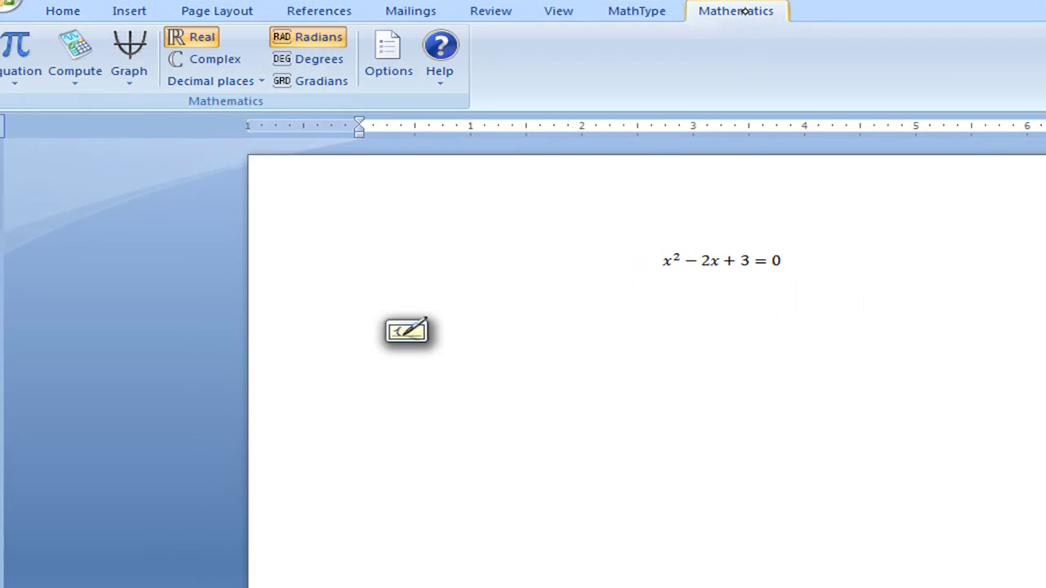
pyautogui.click(33, 59)
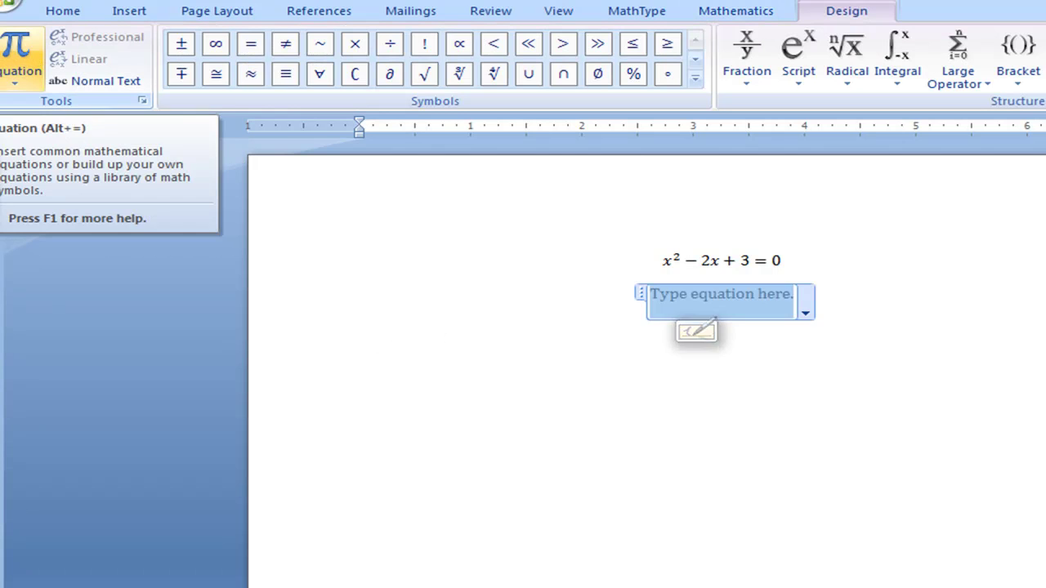
pyautogui.write('x')
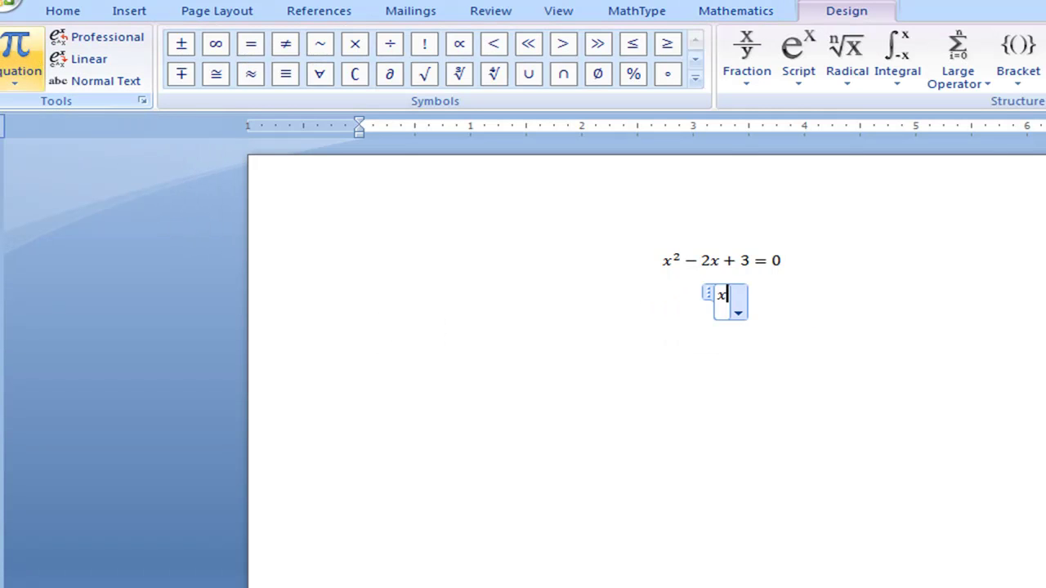
pyautogui.write('^2')
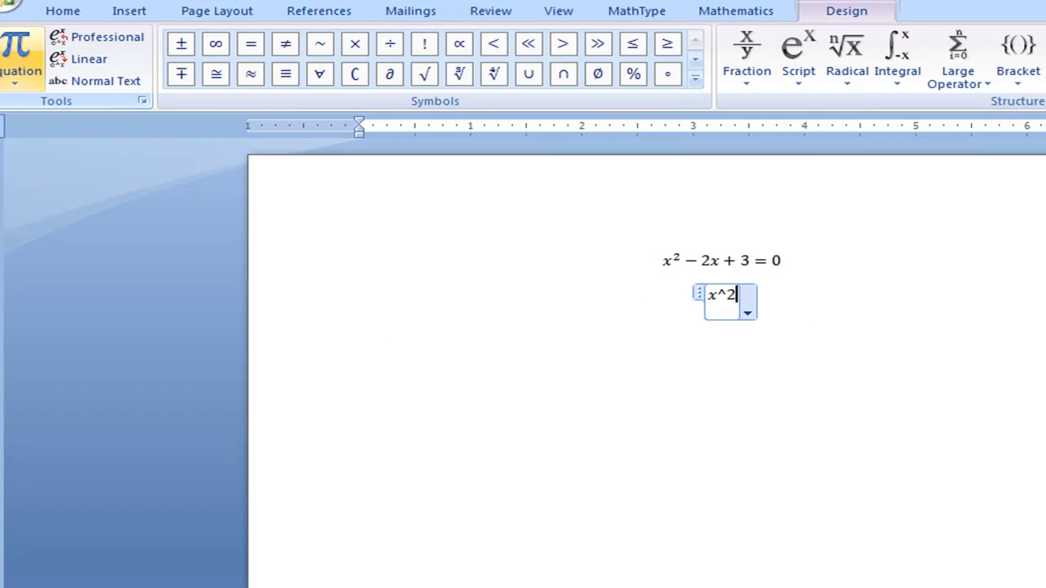
pyautogui.write('+2x')
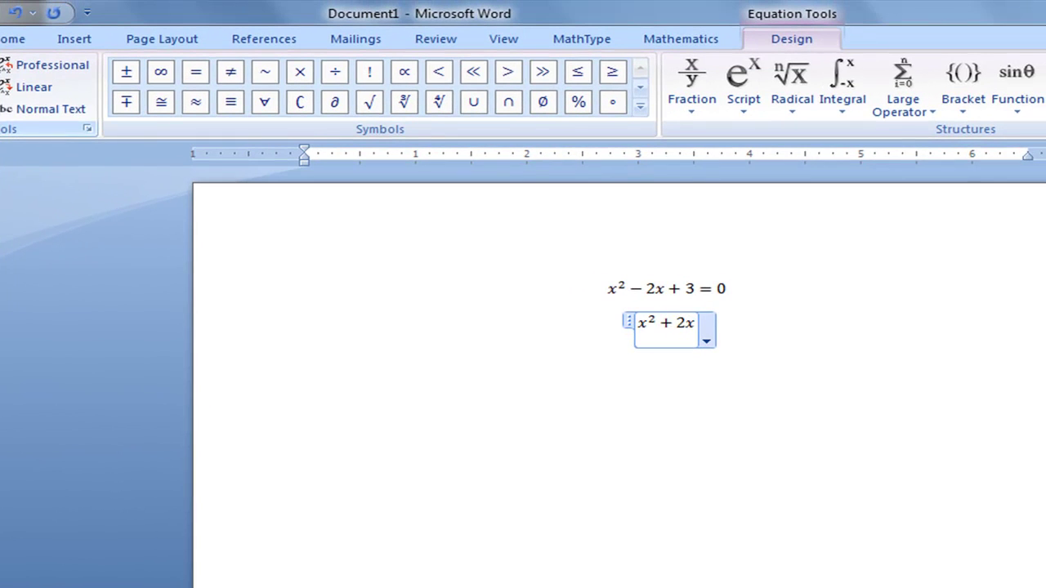
pyautogui.write('+3')
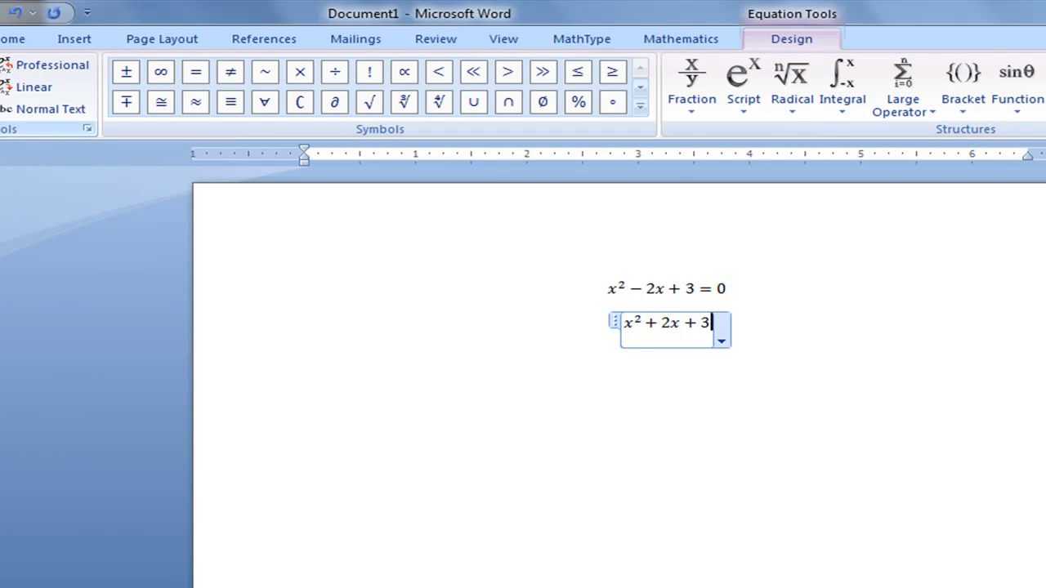
pyautogui.press('BackSpace')
pyautogui.write('1=0')
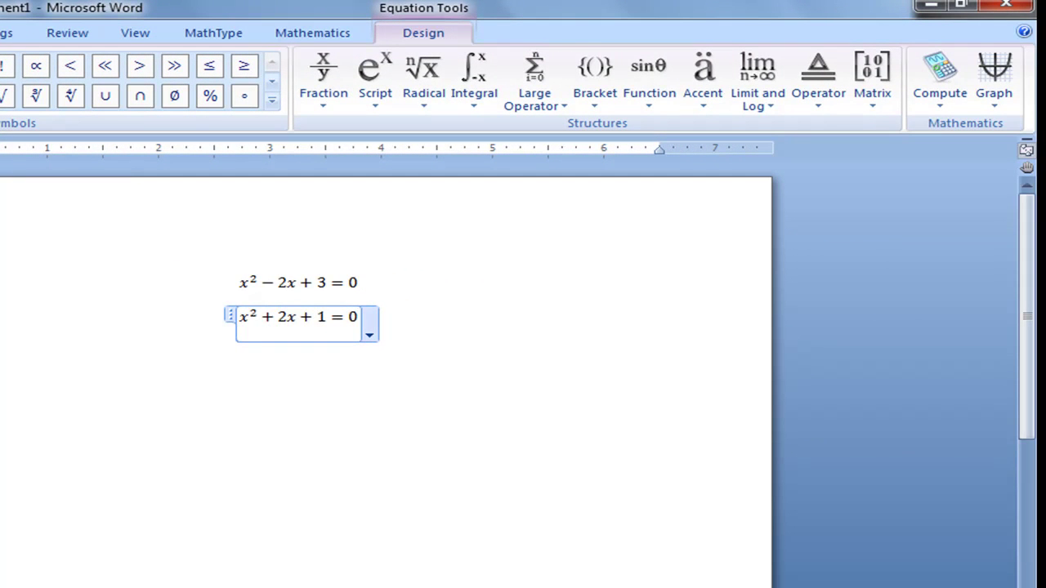
pyautogui.click(940, 78)
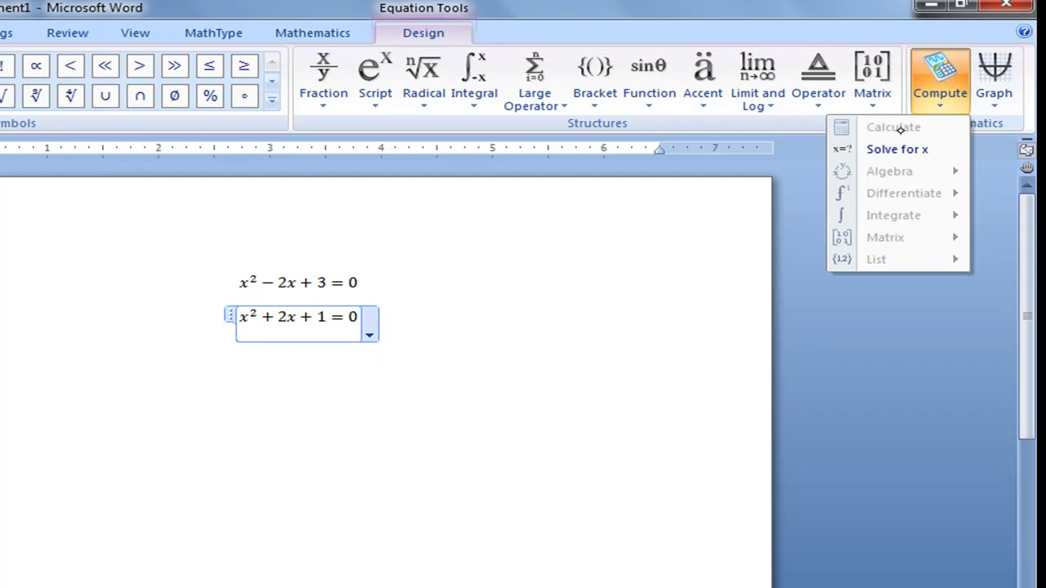
pyautogui.click(893, 150)
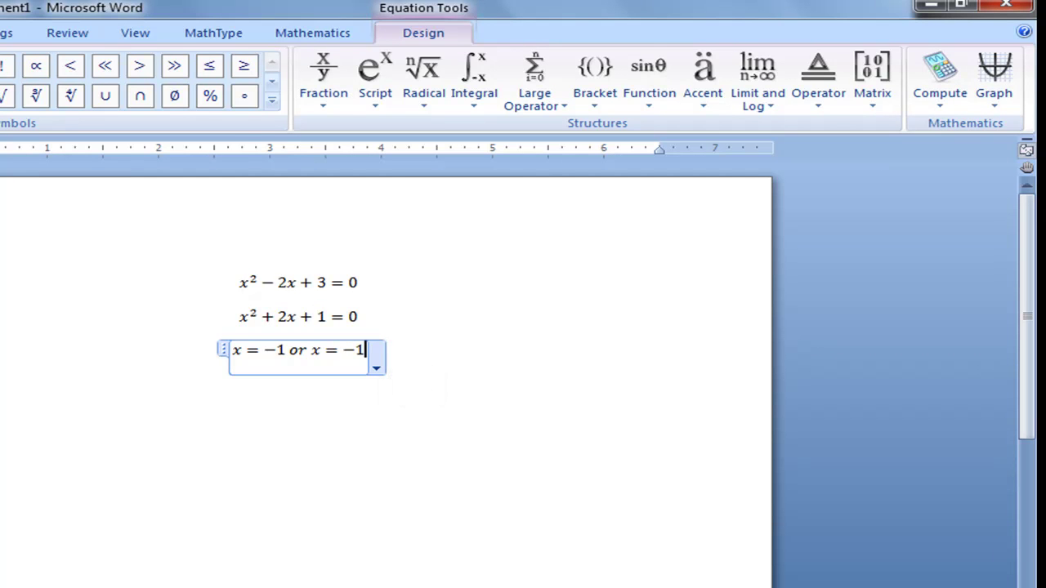
# Step: On a new line, insert x² − 4x + 3 = 0 and solve for x, giving x = 1 or x = 3
pyautogui.click(409, 361)
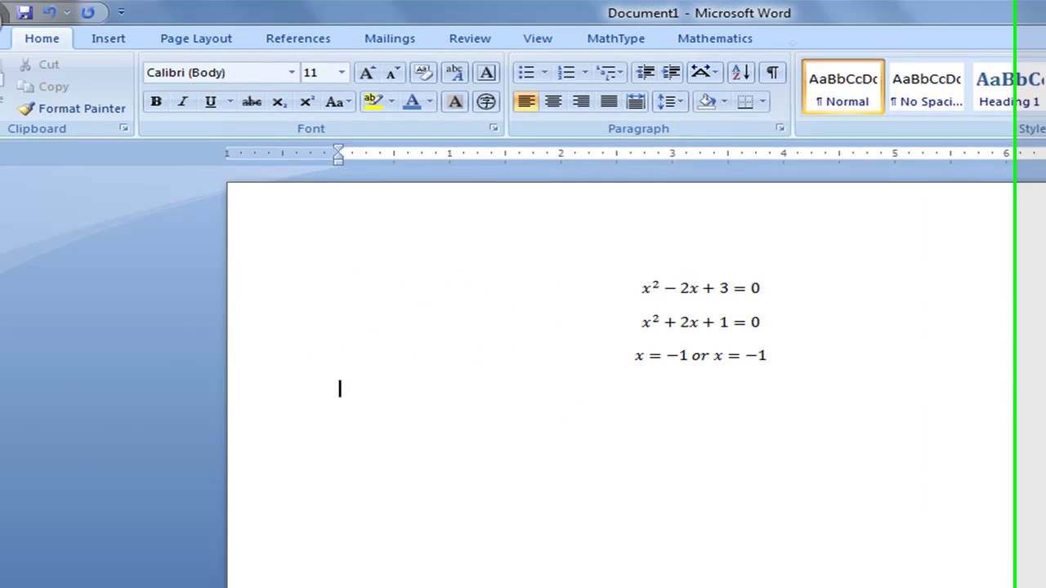
pyautogui.click(312, 32)
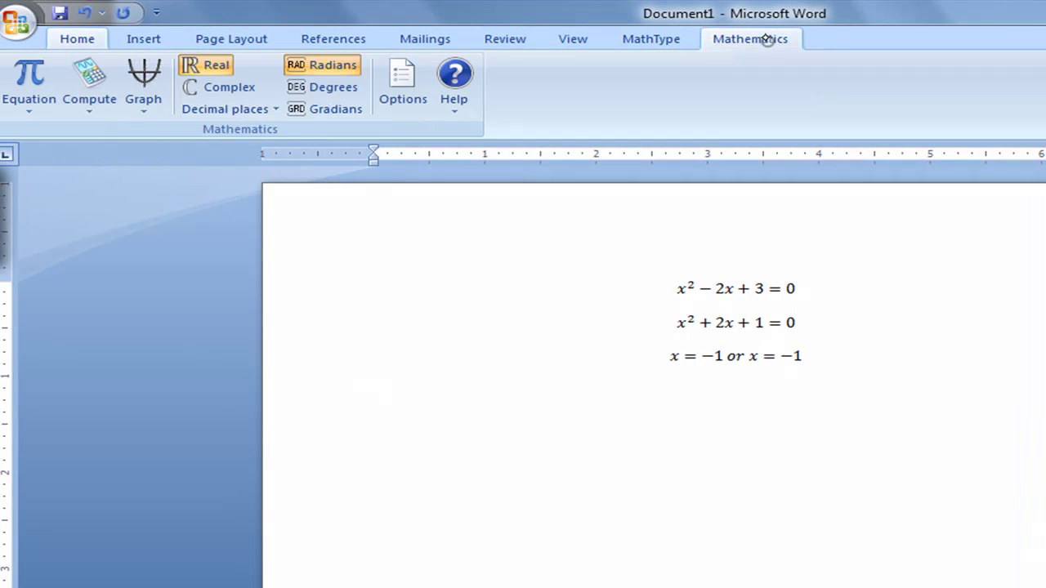
pyautogui.press('Return')
pyautogui.click(34, 82)
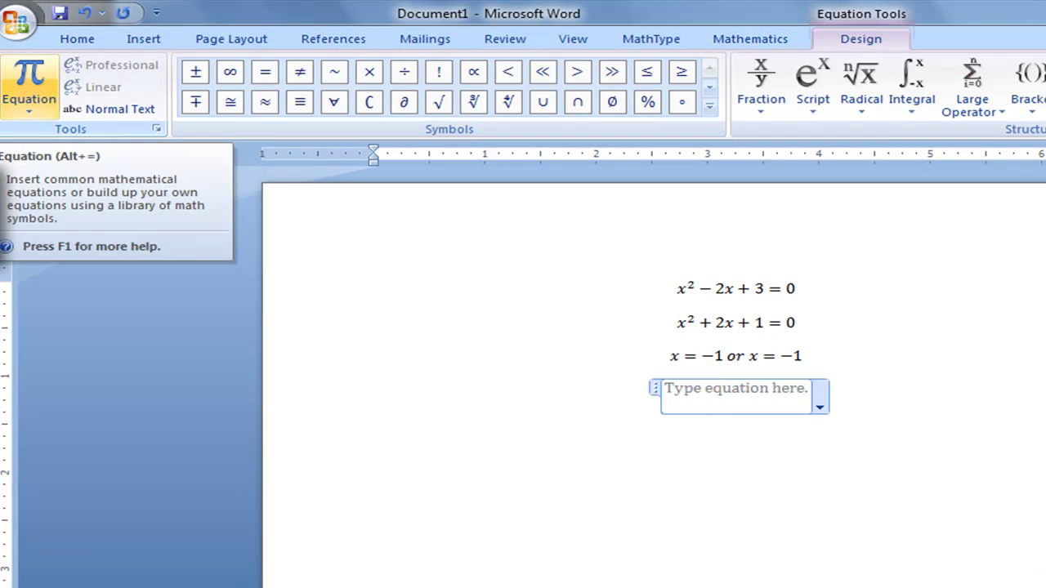
pyautogui.write('x^2')
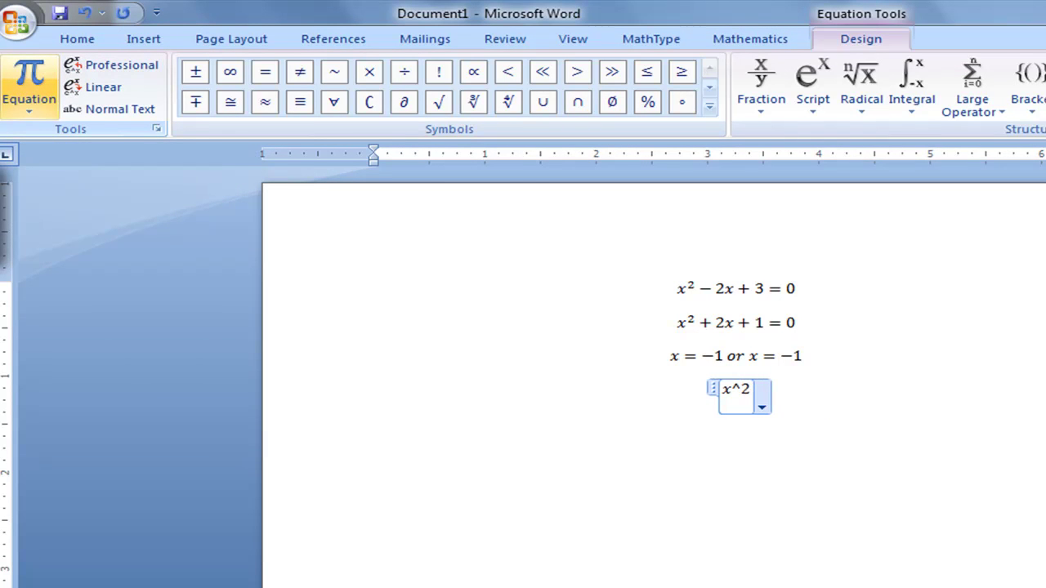
pyautogui.write('-4x')
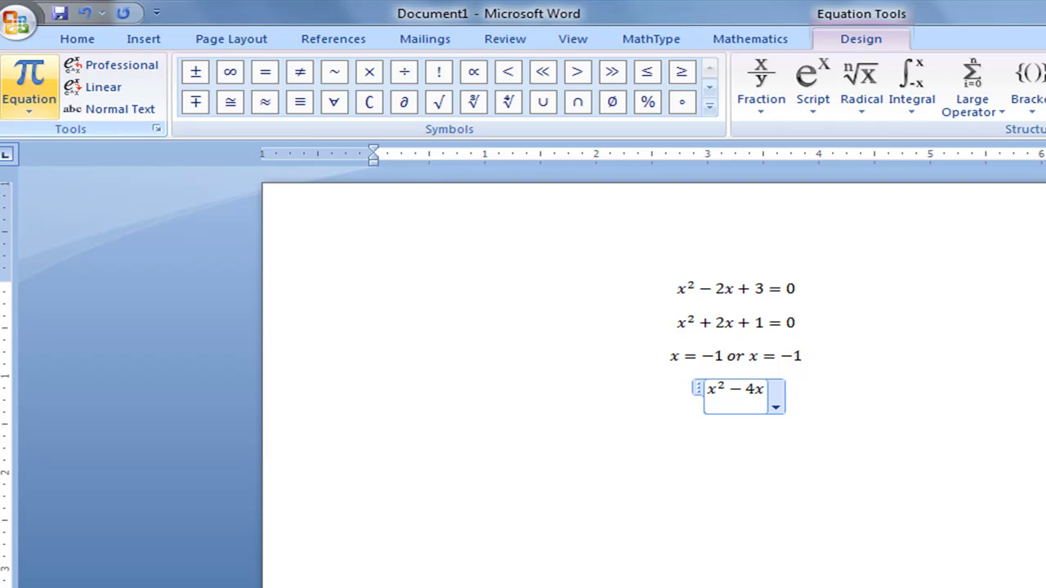
pyautogui.write('+3')
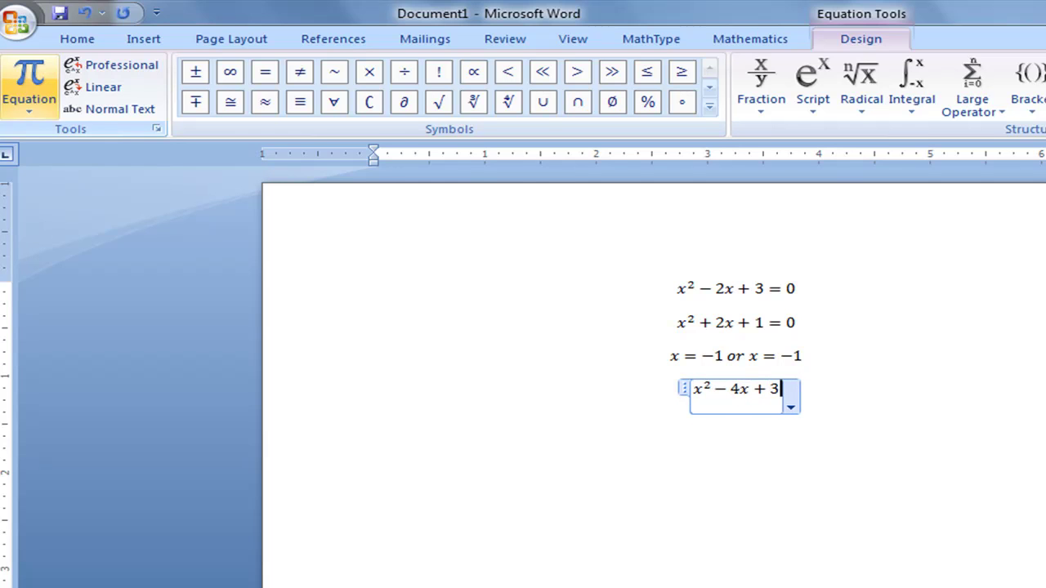
pyautogui.write('=0')
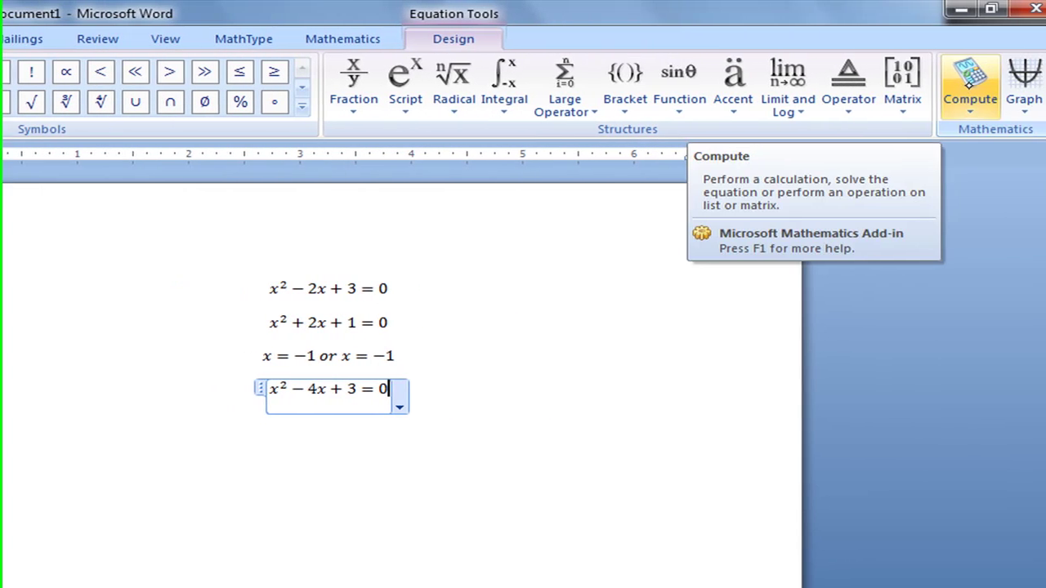
pyautogui.click(964, 89)
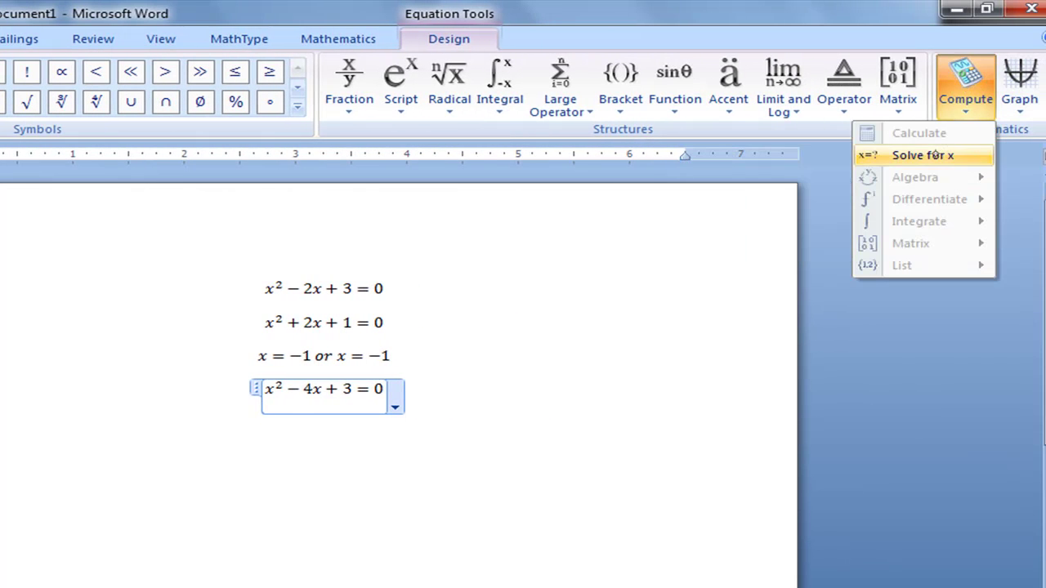
pyautogui.click(936, 156)
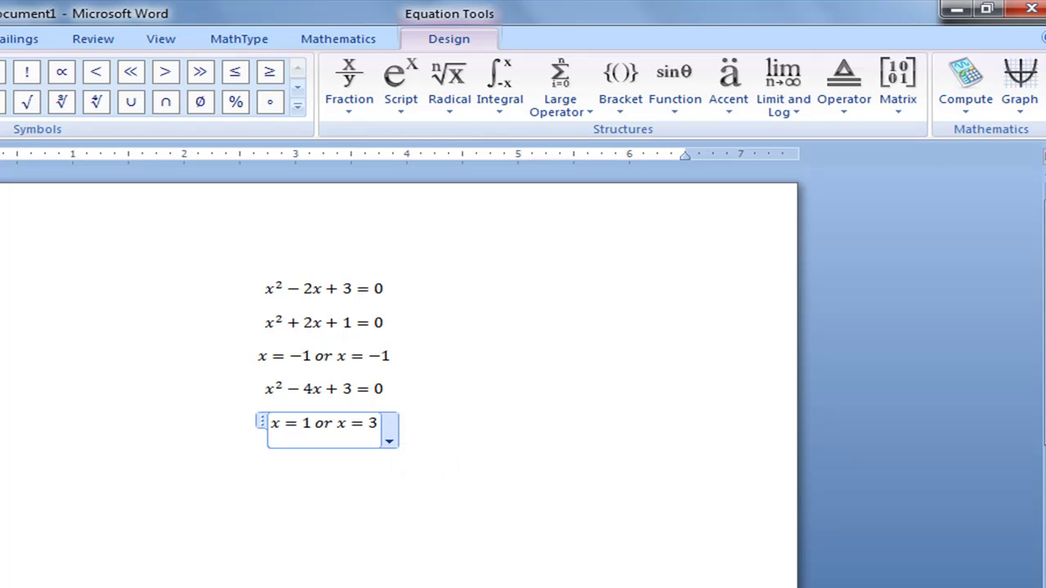
pyautogui.click(424, 421)
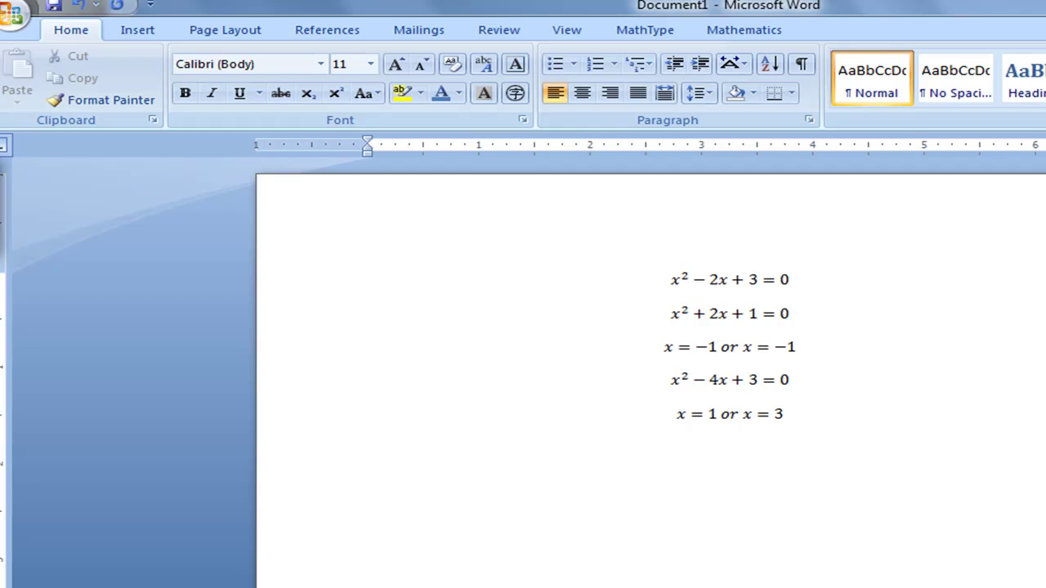
# Step: Switch the Mathematics add-in to Complex and solve x² − 2x + 3 = 0, giving x = 1 ± √2 i
pyautogui.click(745, 31)
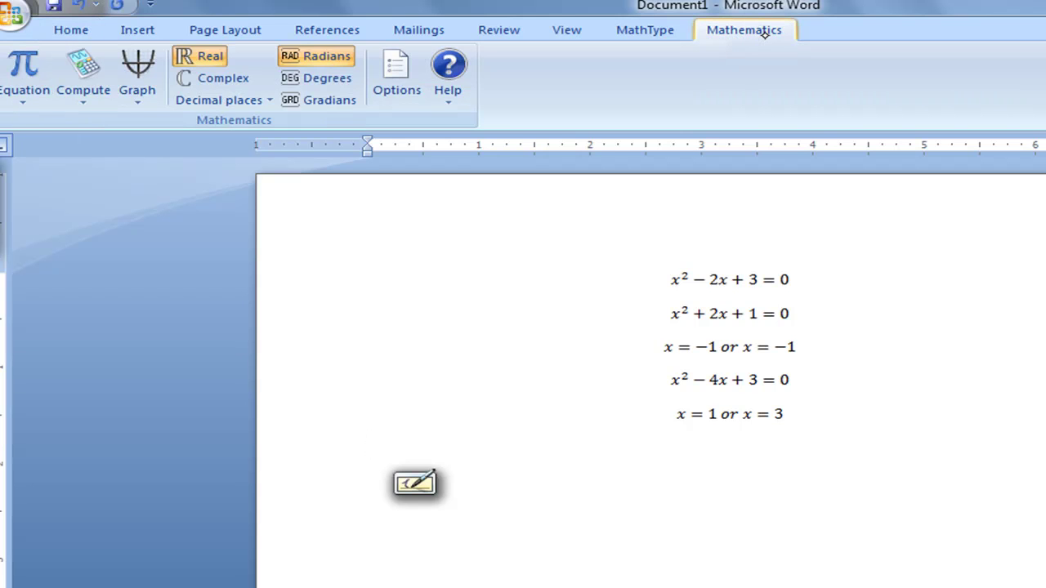
pyautogui.click(225, 79)
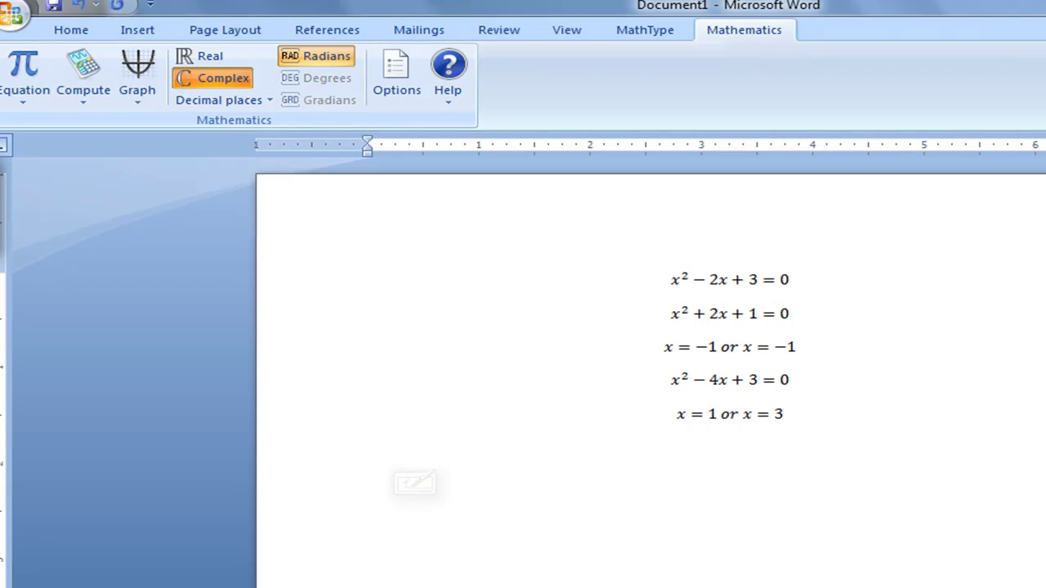
pyautogui.click(22, 76)
pyautogui.write('x')
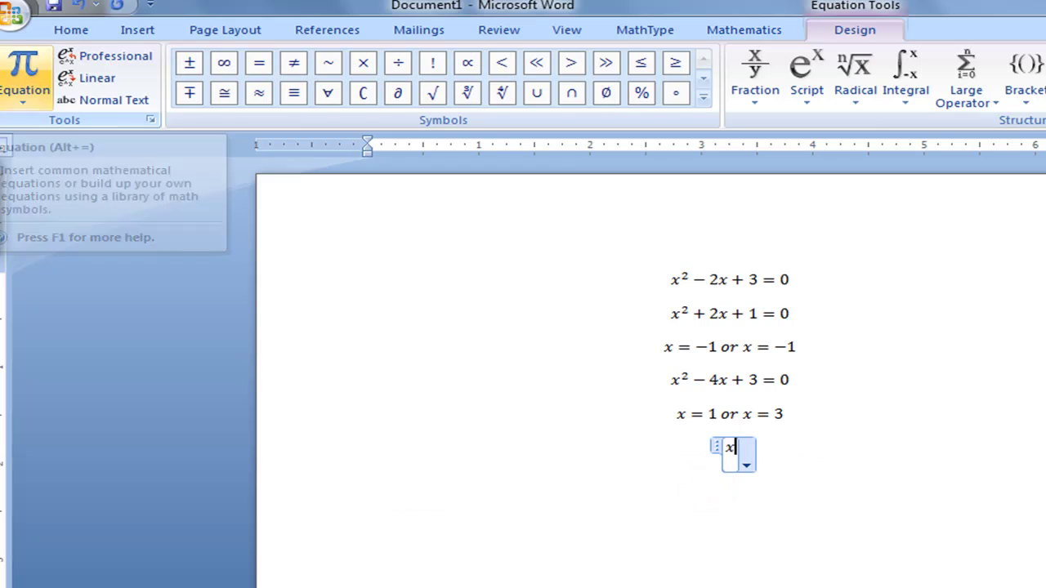
pyautogui.write('^2')
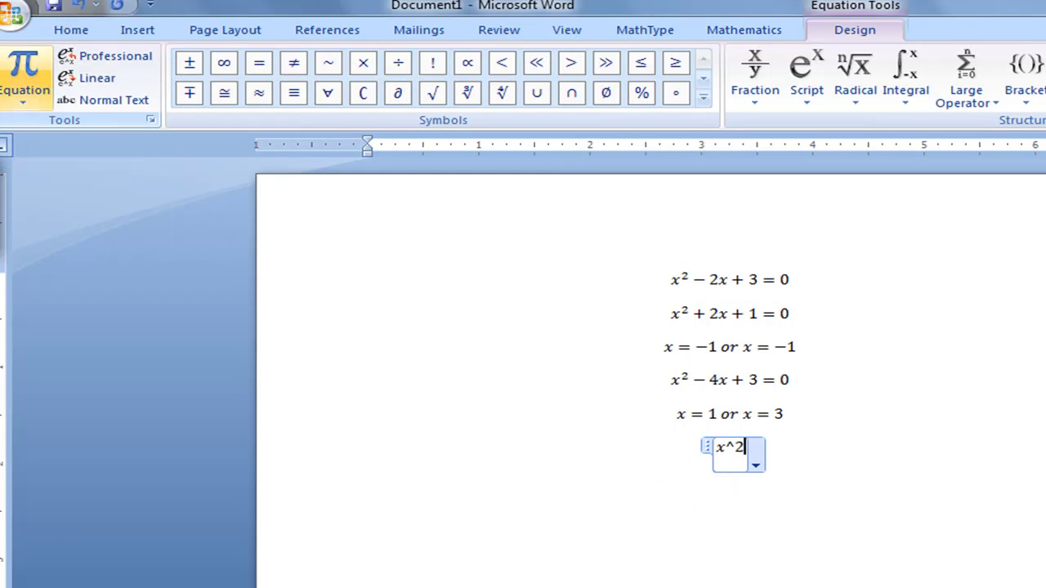
pyautogui.write('-2x')
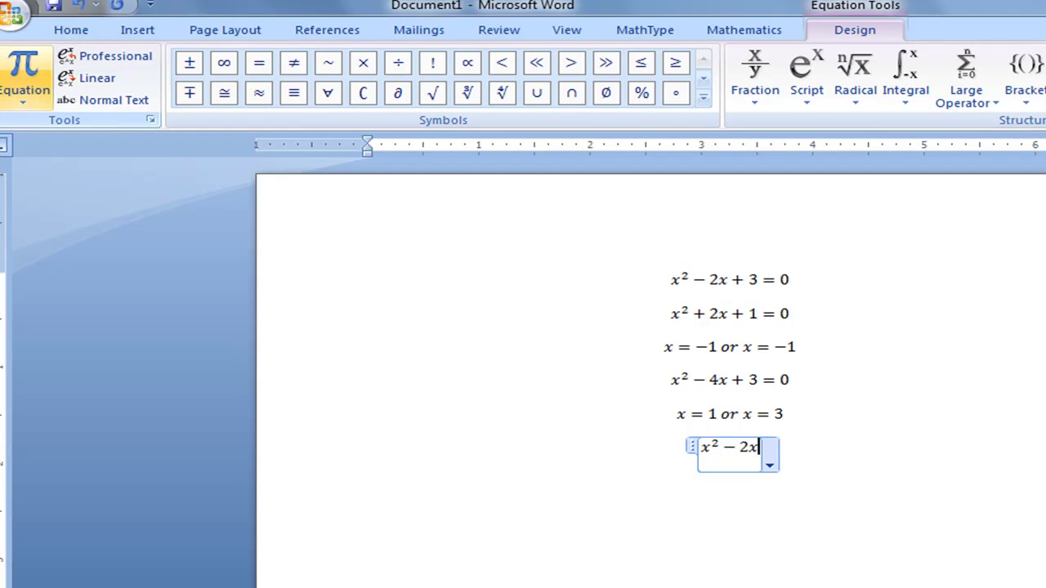
pyautogui.write('+3=0')
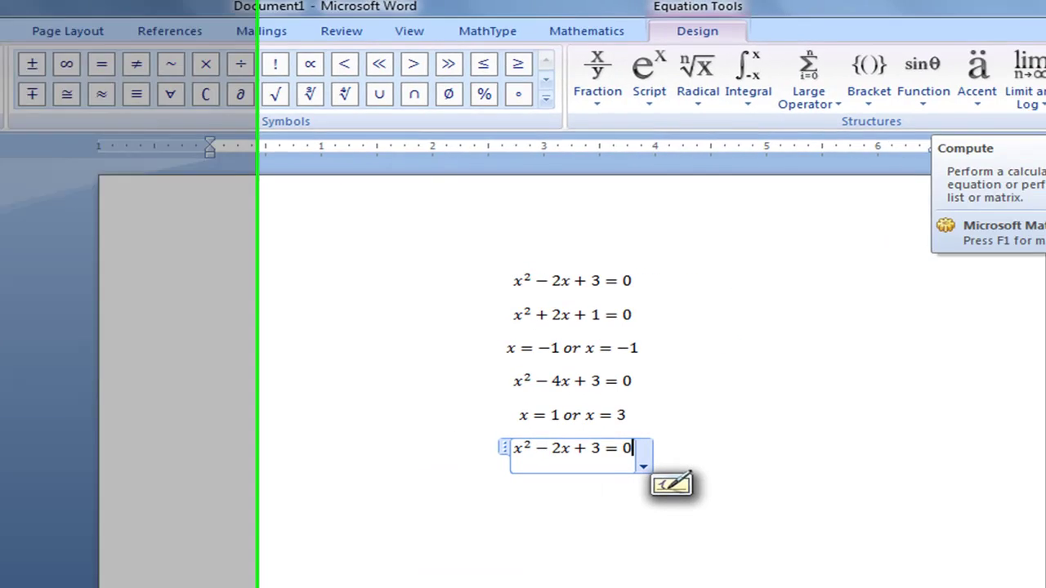
pyautogui.click(954, 75)
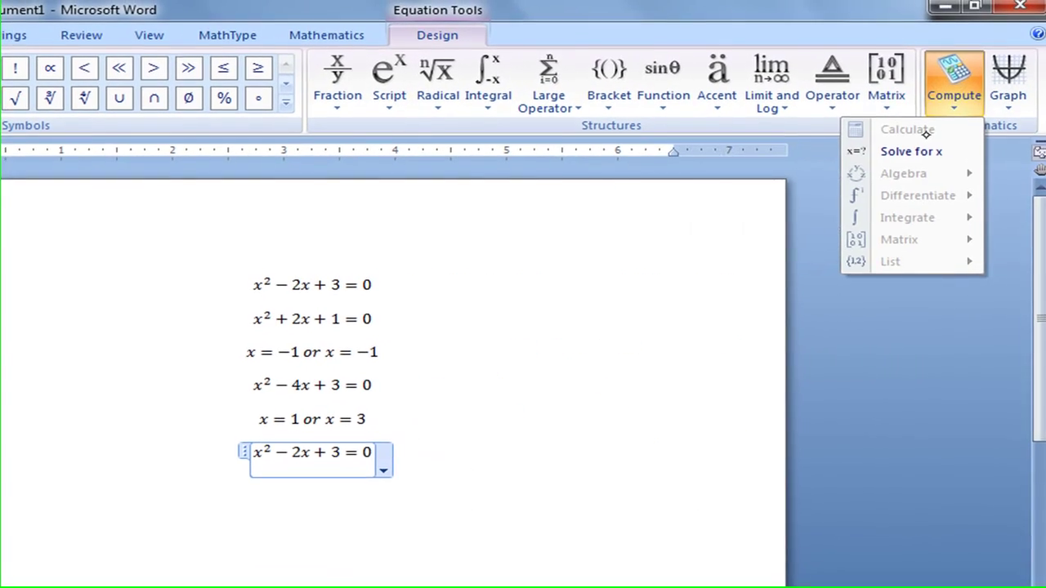
pyautogui.click(914, 157)
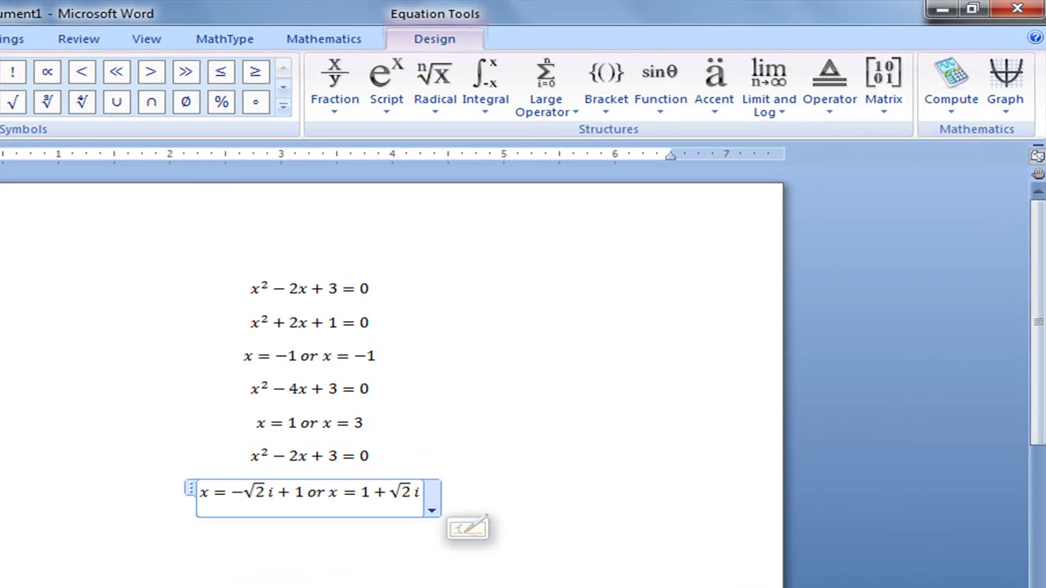
pyautogui.click(470, 496)
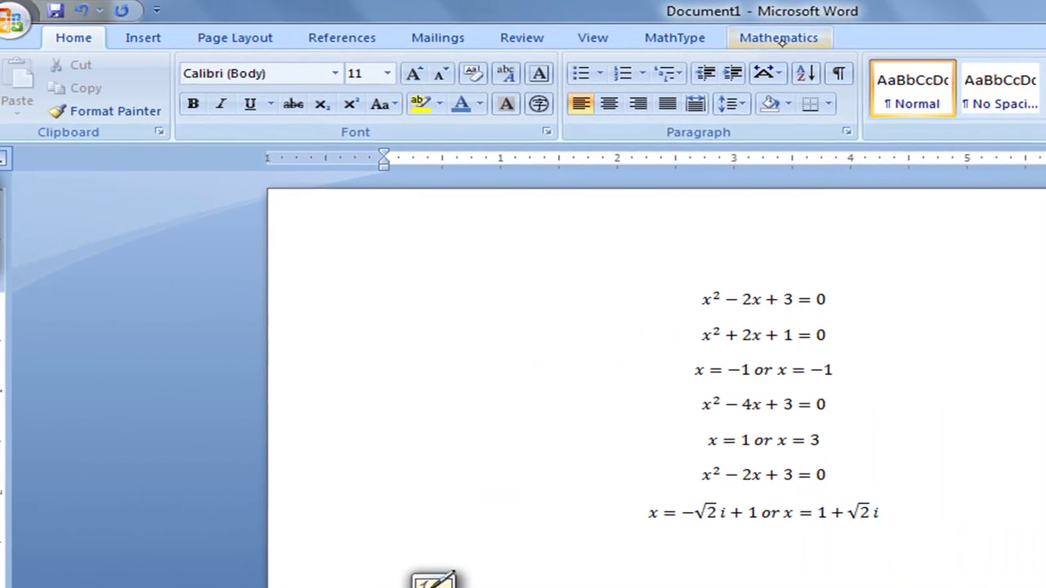
# Step: Switch back to Real and solve x² − 2x + 3 = 0 again, dismissing the no-solution message
pyautogui.click(316, 38)
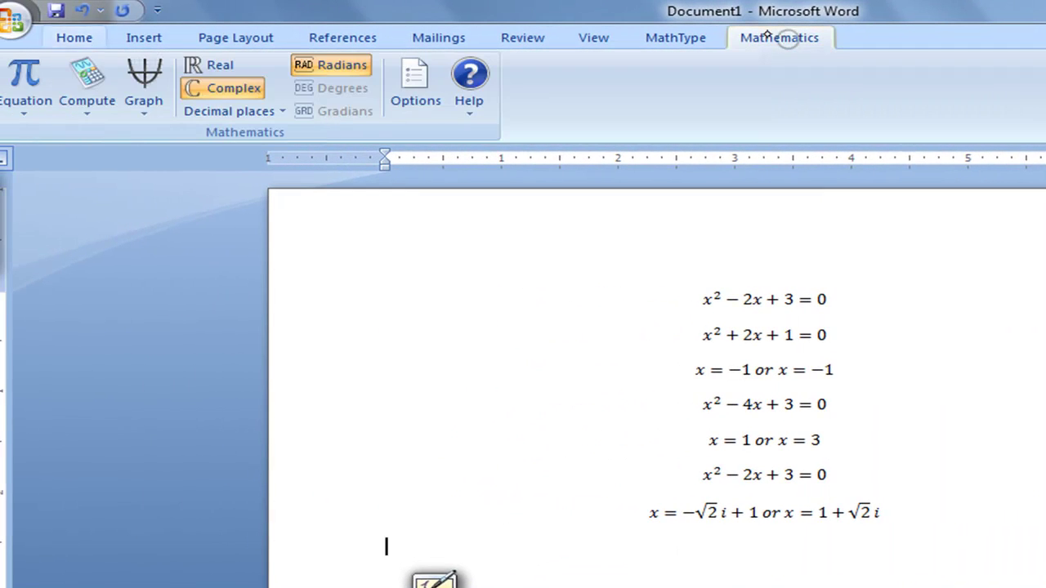
pyautogui.click(209, 65)
pyautogui.click(31, 66)
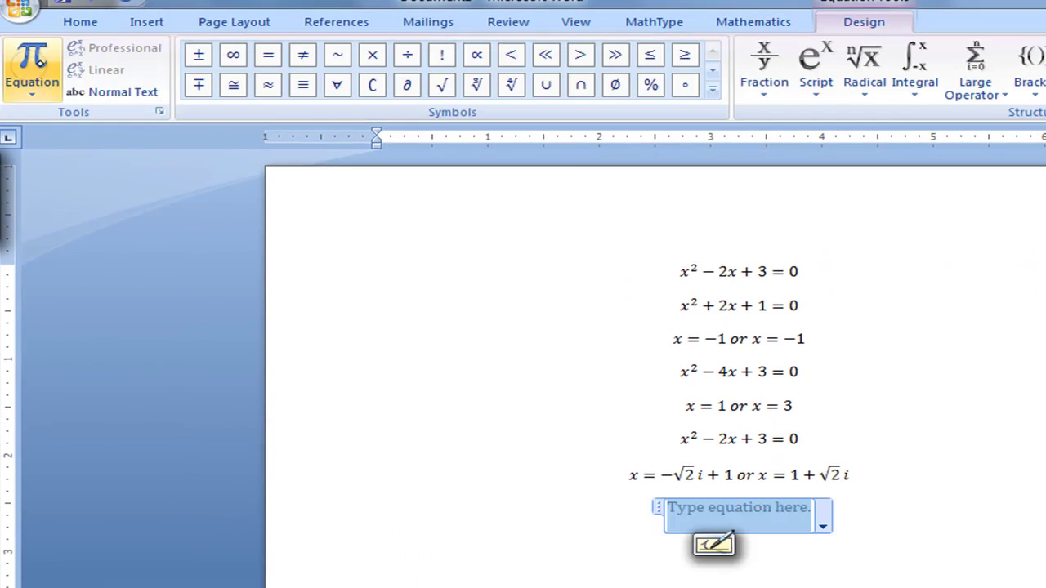
pyautogui.write('x^2')
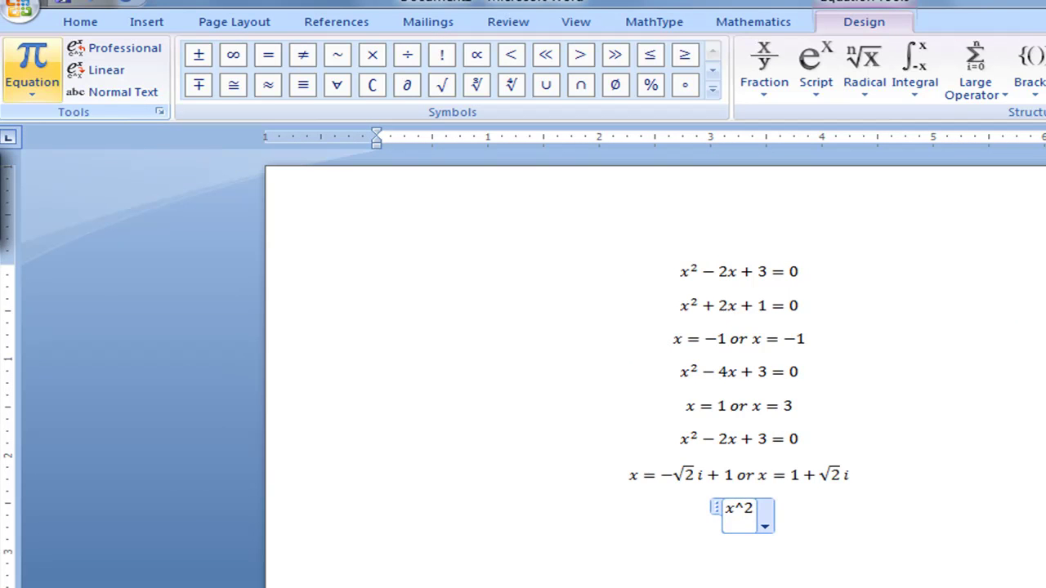
pyautogui.write('-2x+3')
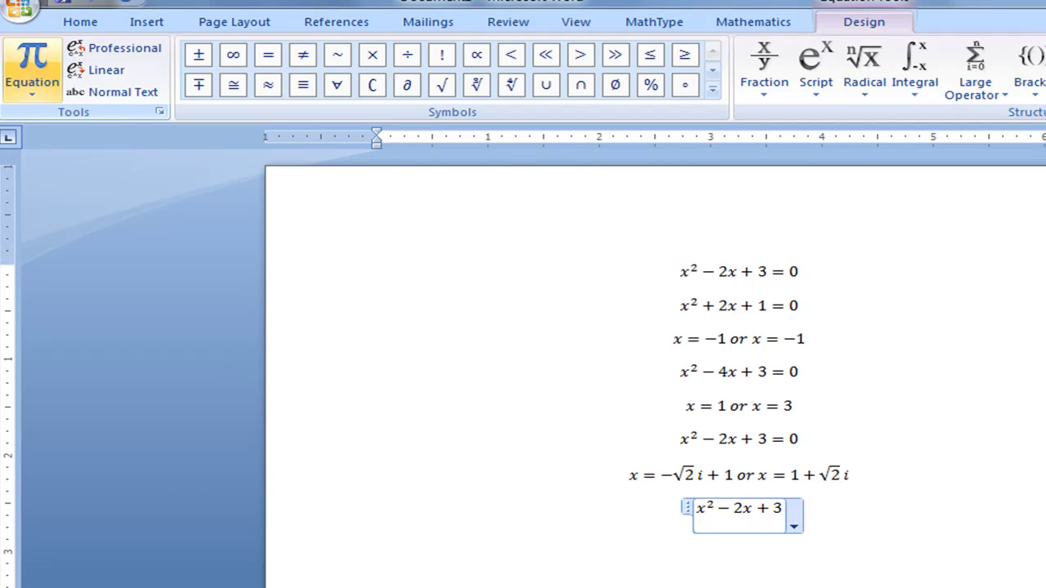
pyautogui.write('=0')
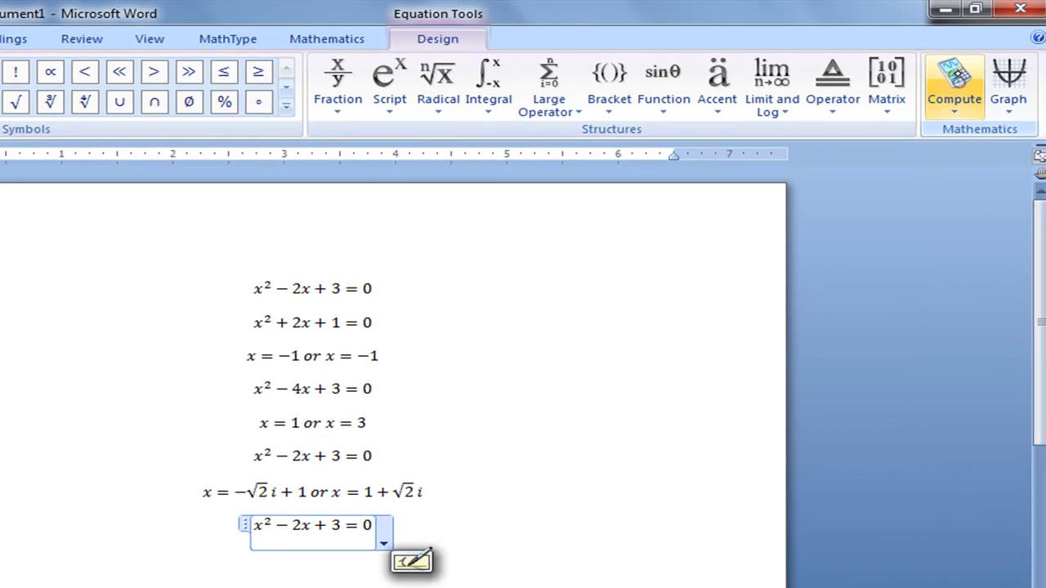
pyautogui.click(953, 90)
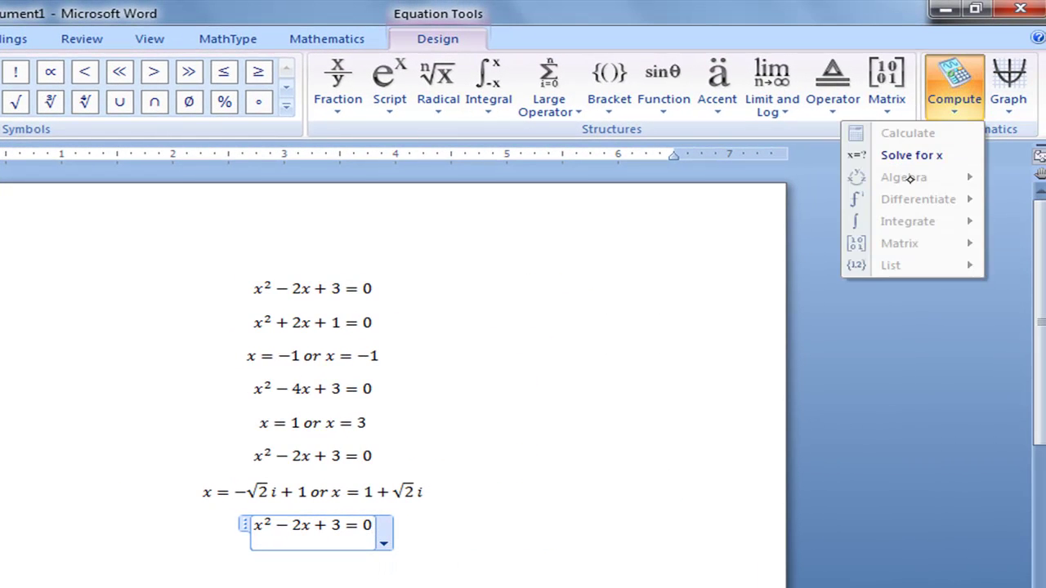
pyautogui.click(912, 155)
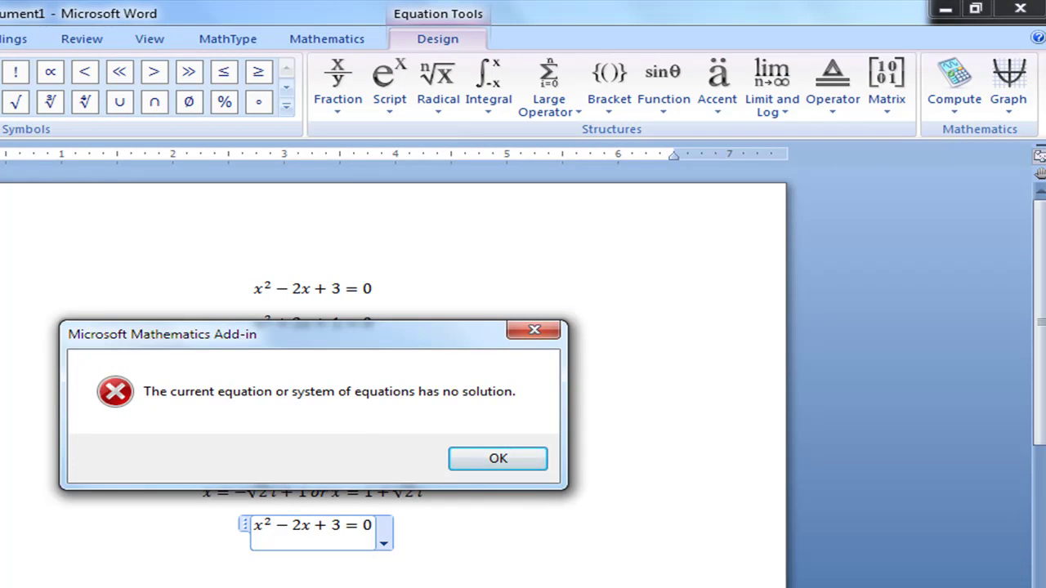
pyautogui.click(485, 457)
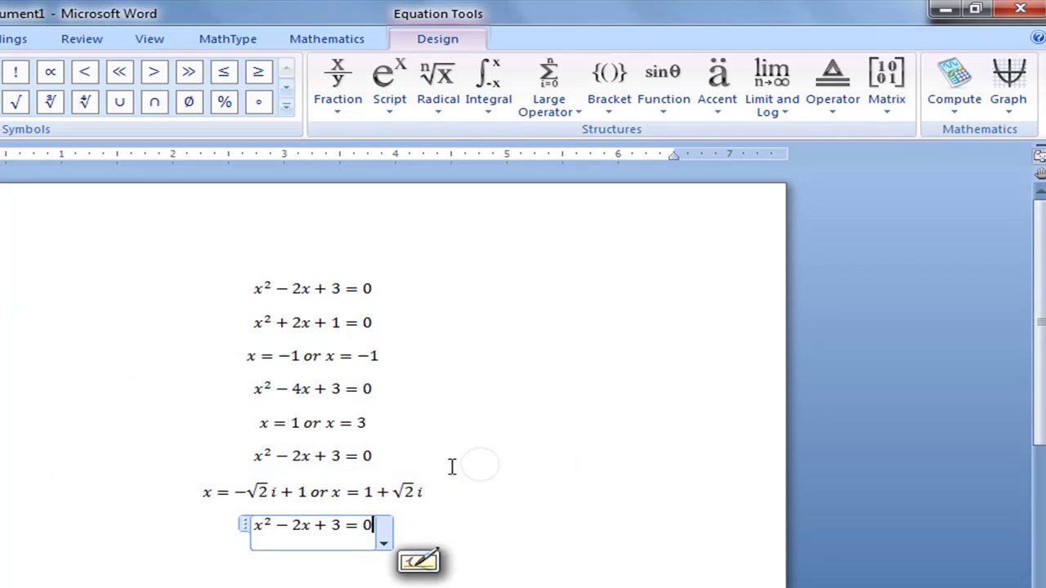
pyautogui.click(460, 556)
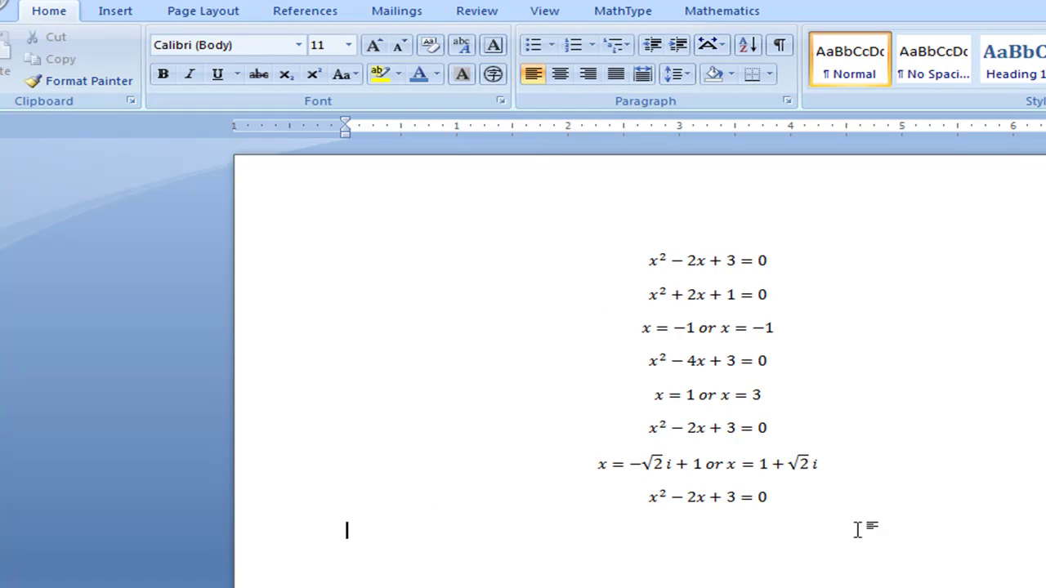
# Step: Insert the equation ax² + bx + c = 0 and show the Compute > Solve variable choices
pyautogui.click(724, 11)
pyautogui.click(13, 51)
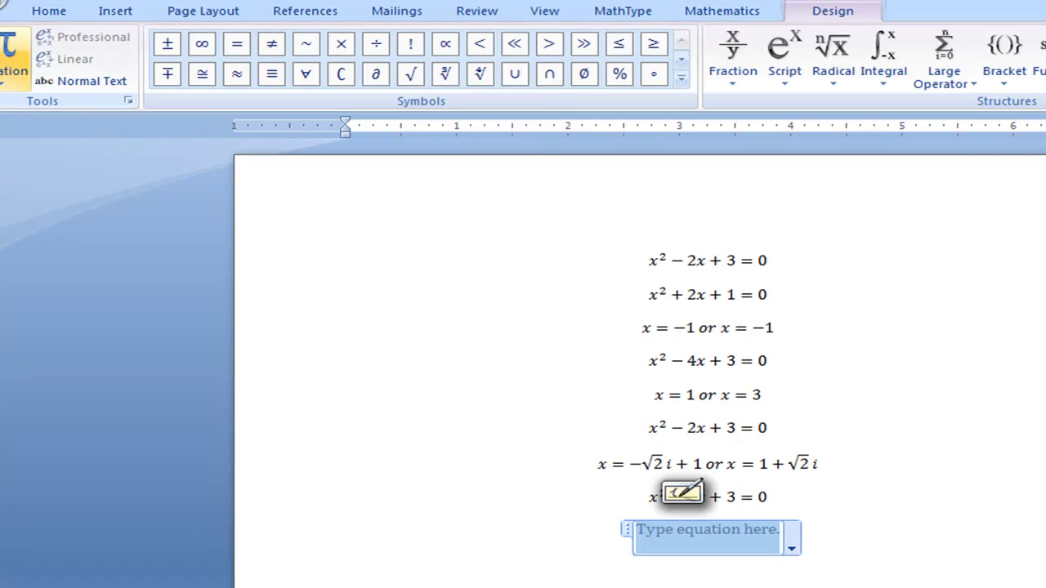
pyautogui.write('a')
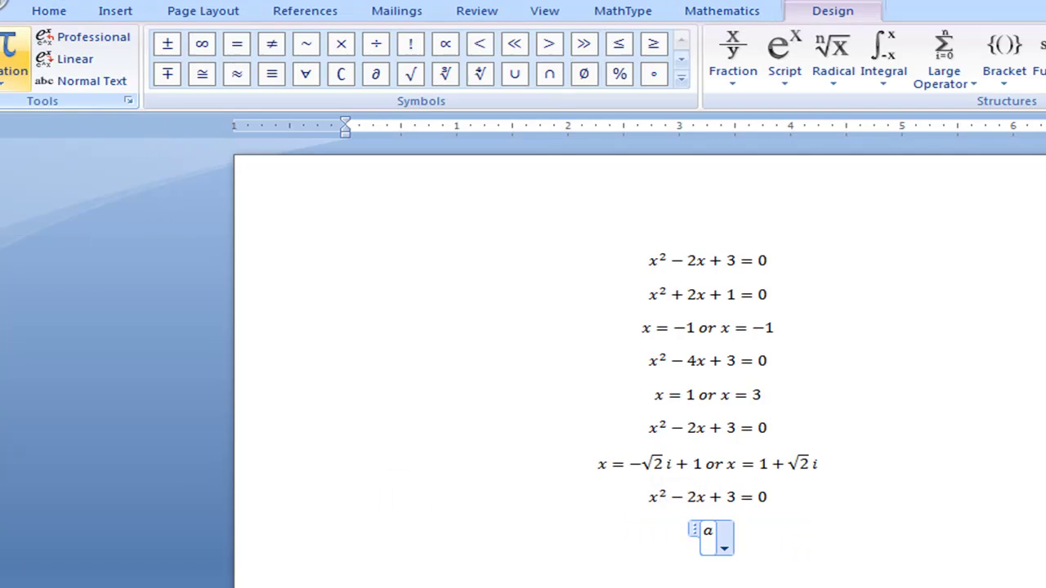
pyautogui.write('x^2')
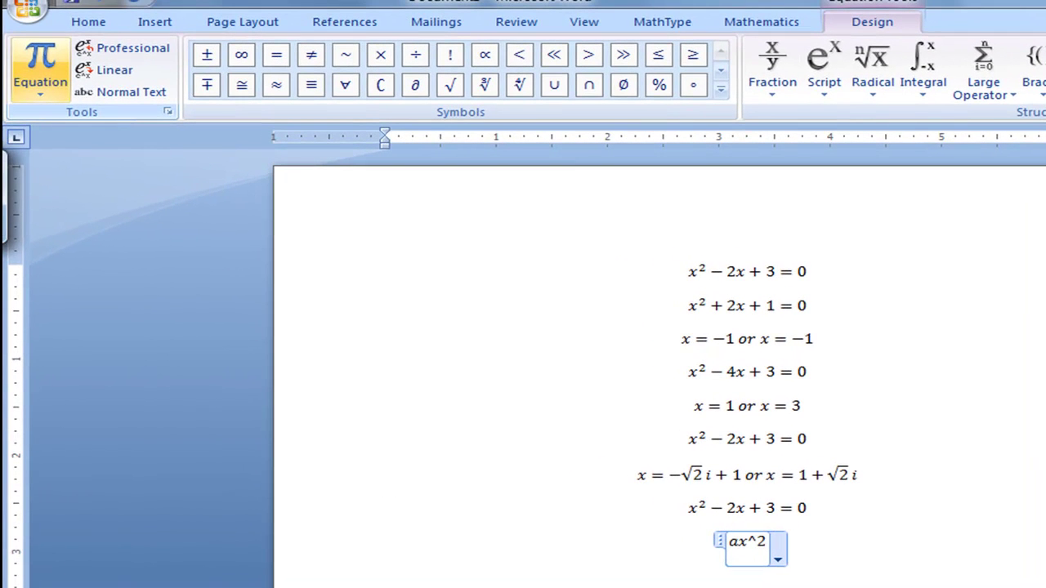
pyautogui.write('+bx')
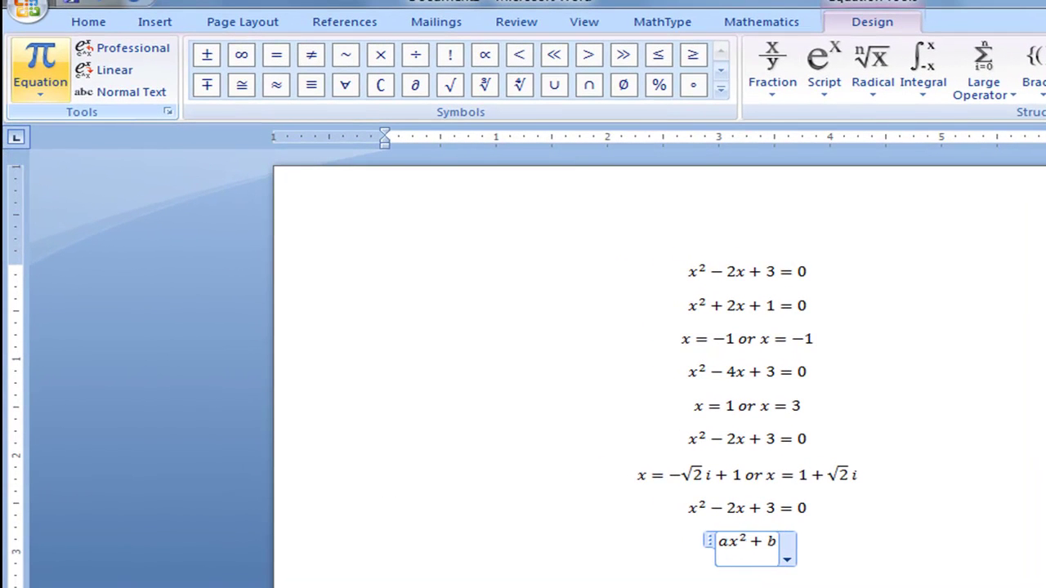
pyautogui.write('+c')
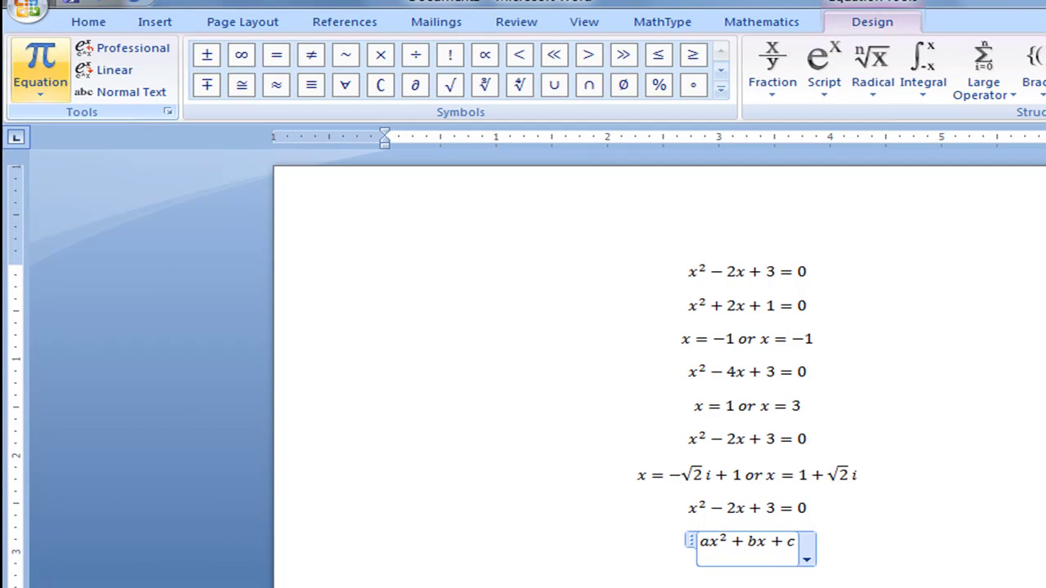
pyautogui.write('=0')
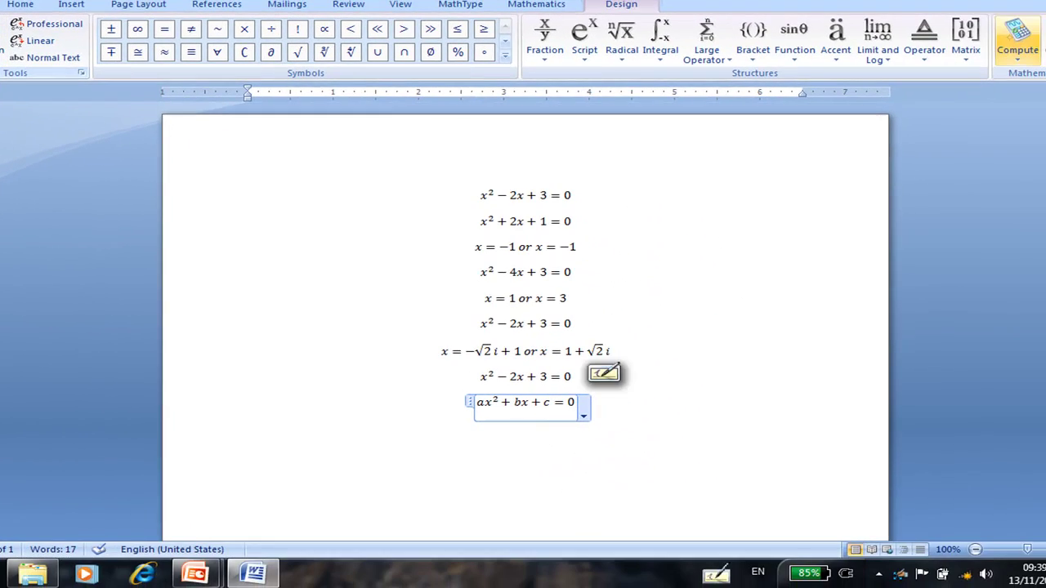
pyautogui.click(1016, 47)
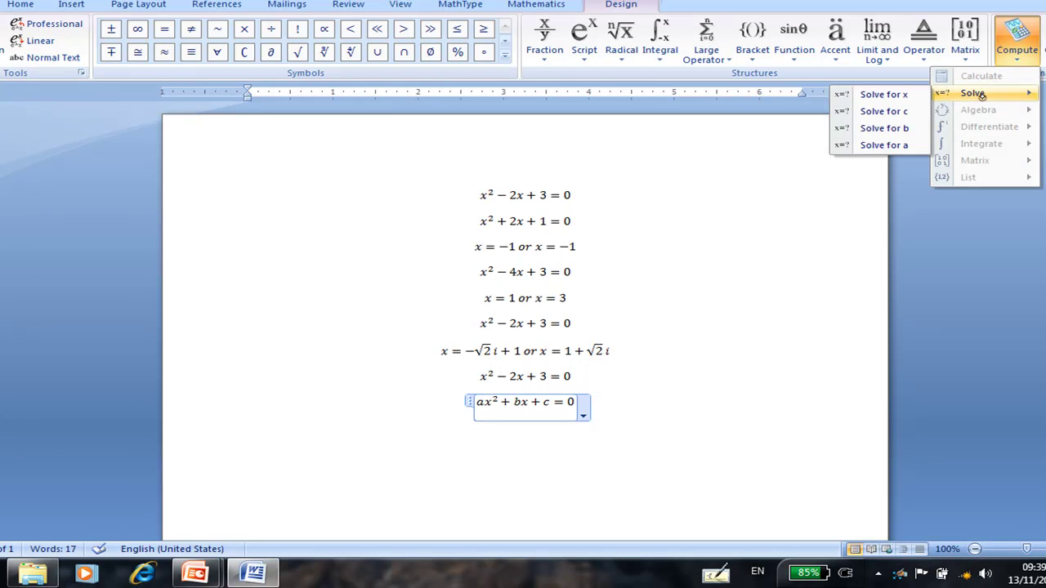
pyautogui.moveTo(972, 94)
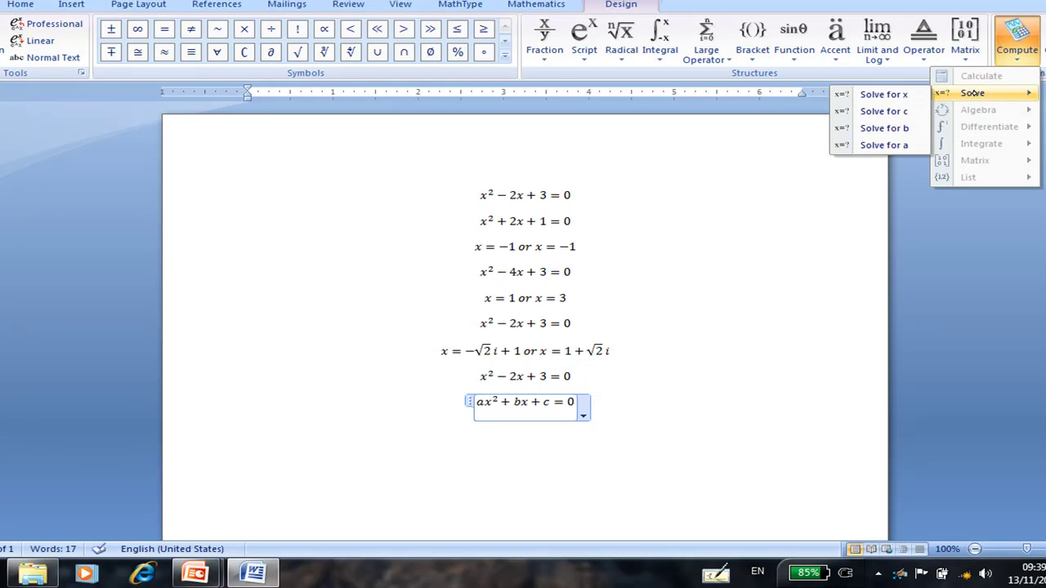
# Step: Solve ax² + bx + c = 0 for x and review the five-case piecewise result led by the quadratic formula
pyautogui.click(908, 94)
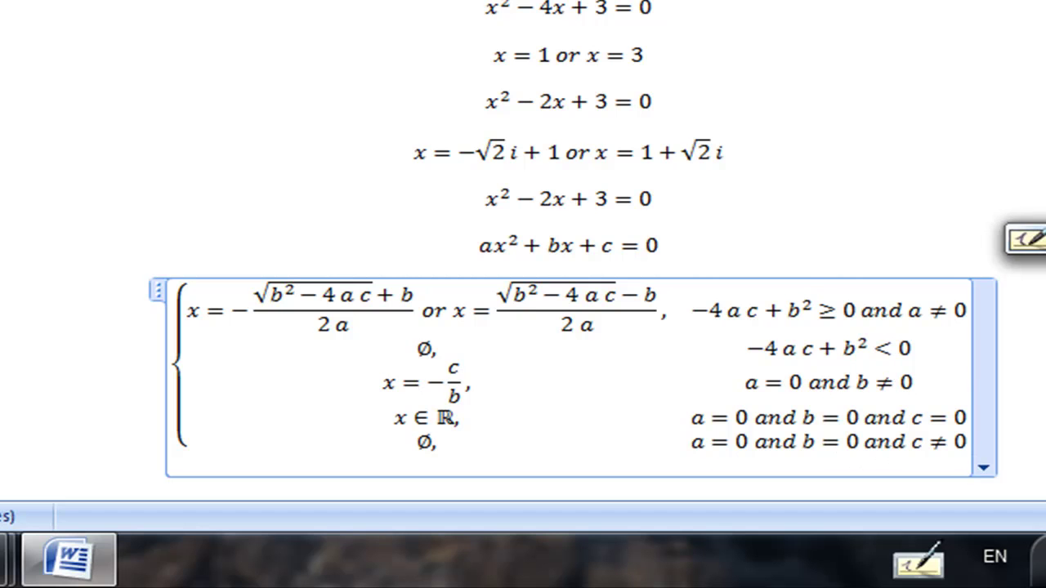
pyautogui.scroll(-5, 572, 245)
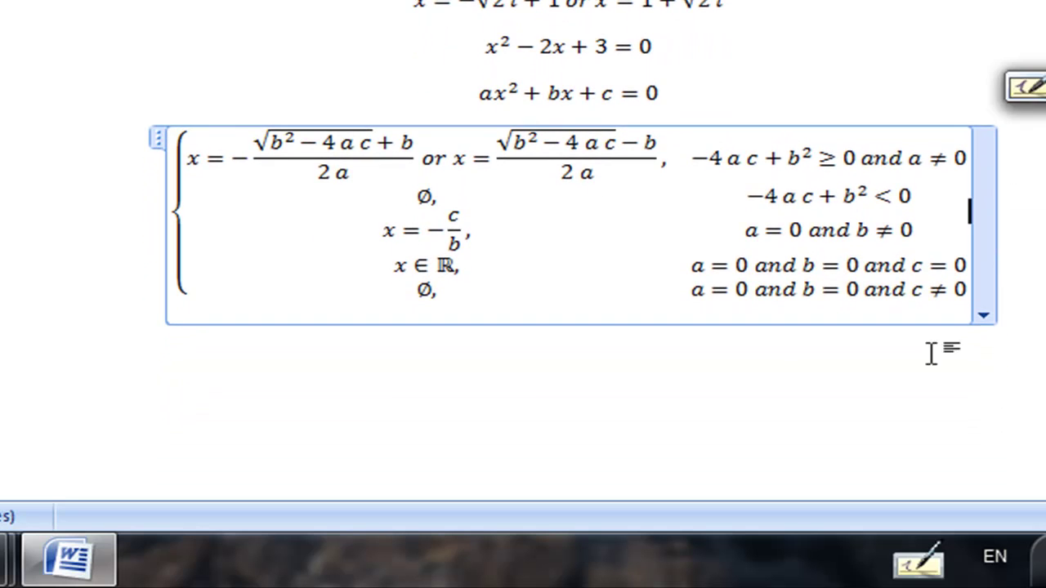
pyautogui.scroll(1, 738, 416)
pyautogui.scroll(1, 572, 245)
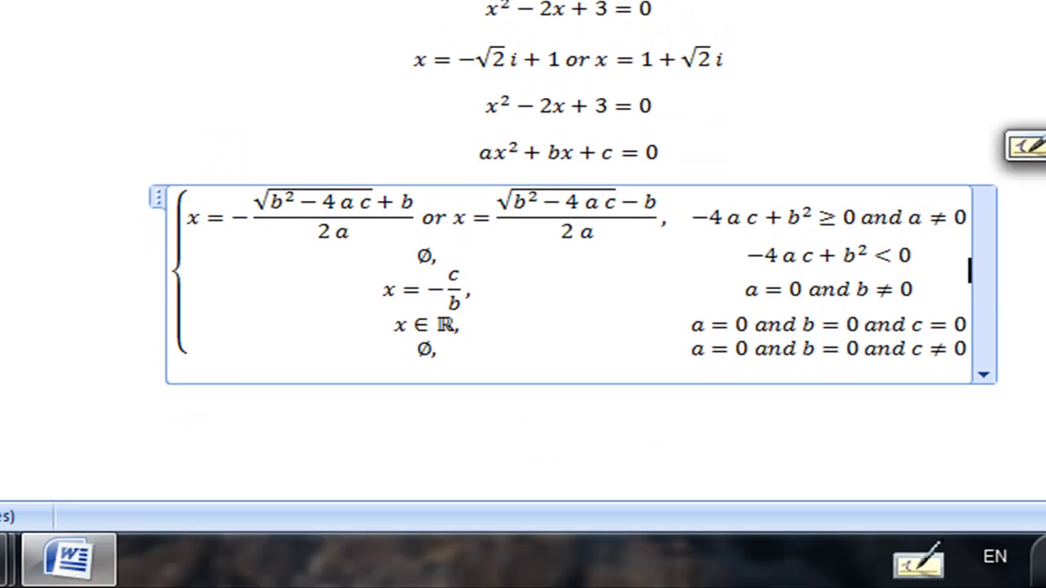